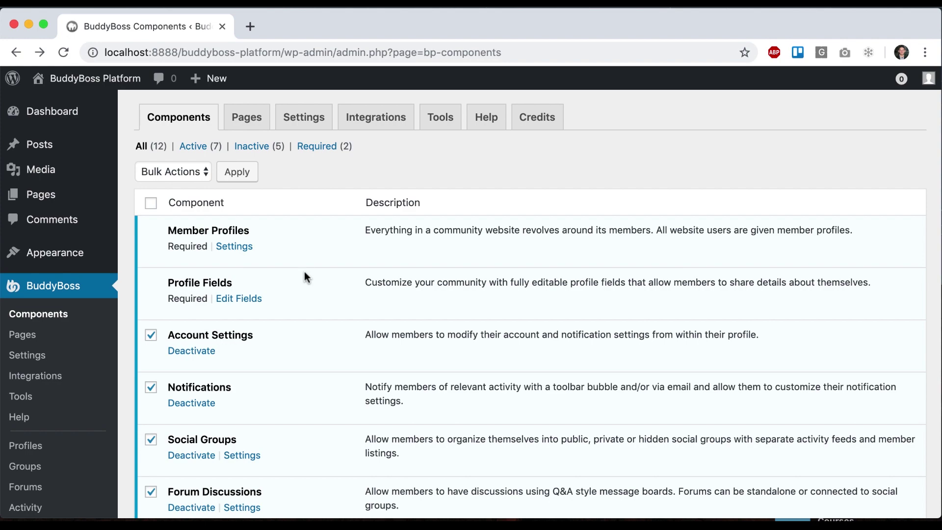
# Step: Open the site's public front end in a new tab from the site name
pyautogui.scroll(-10, 305, 273)
pyautogui.scroll(10, 374, 324)
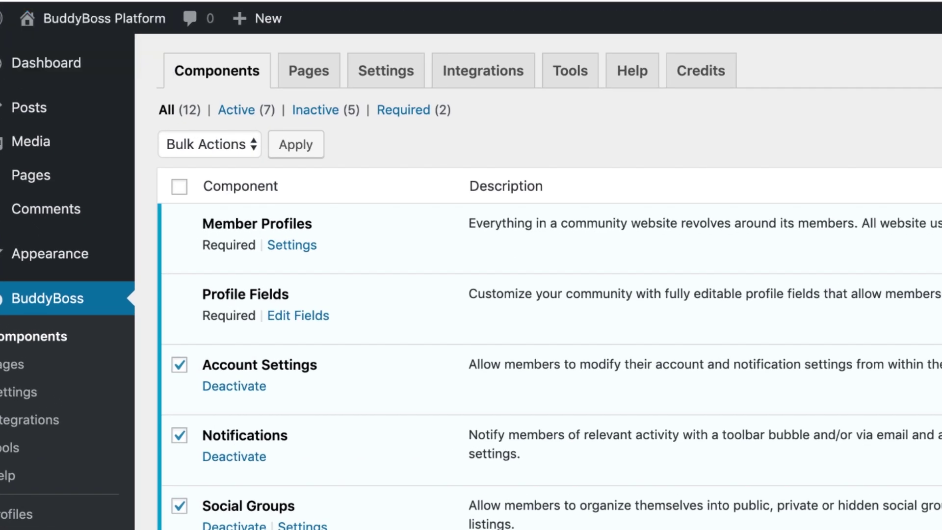
pyautogui.click(125, 21)
pyautogui.scroll(-3, 416, 277)
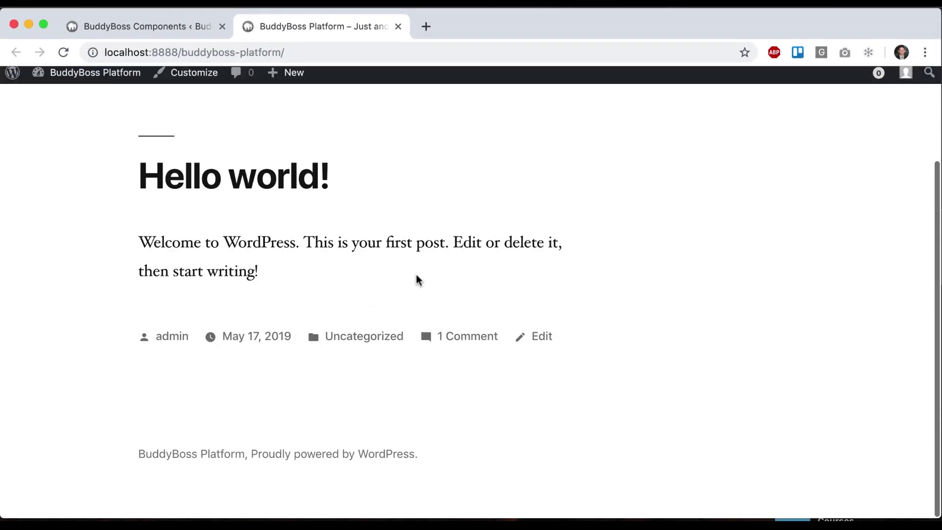
pyautogui.scroll(3, 416, 277)
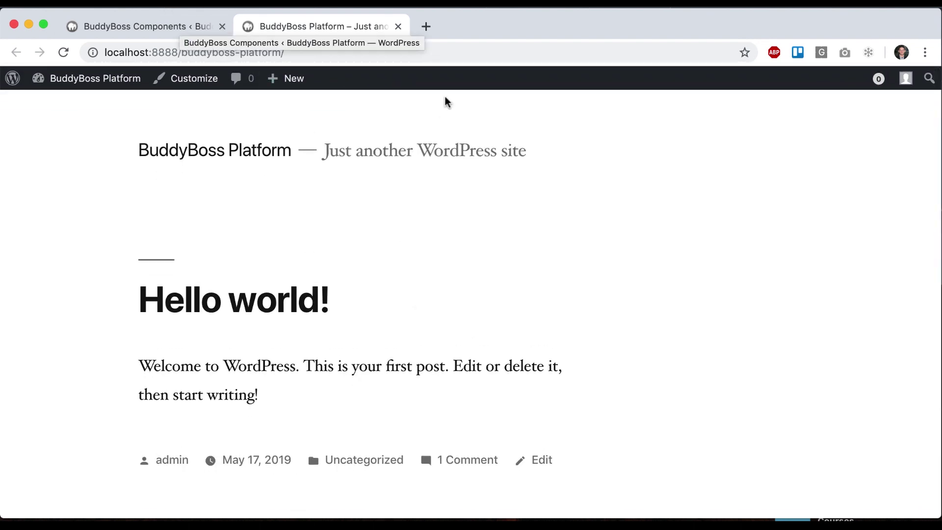
# Step: Load the site's /members/ page, listing the single admin member, alongside the Components admin page
pyautogui.click(325, 53)
pyautogui.write('mem')
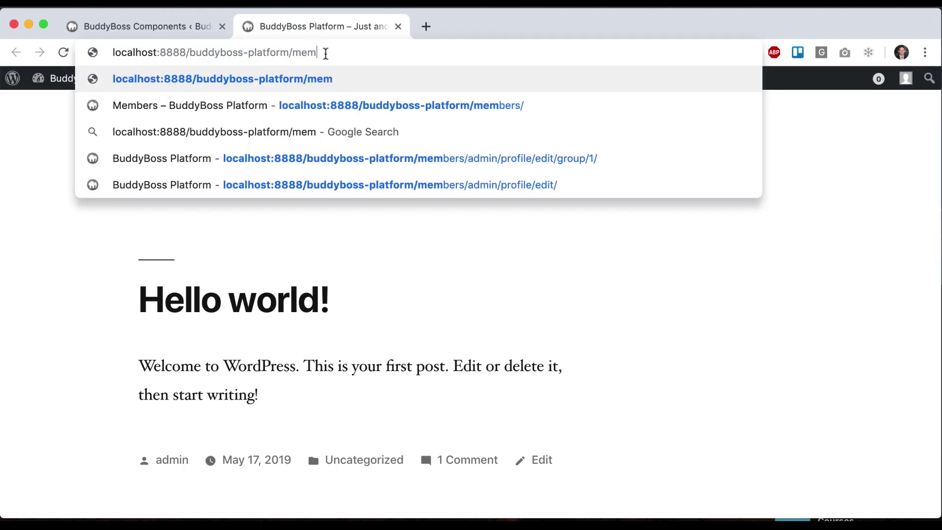
pyautogui.write('be')
pyautogui.press('Down')
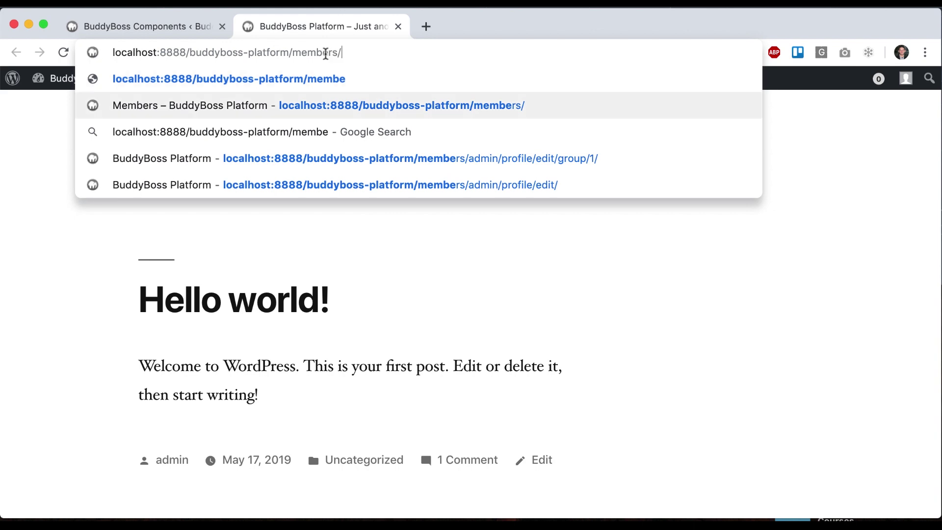
pyautogui.press('Return')
pyautogui.scroll(-5, 302, 244)
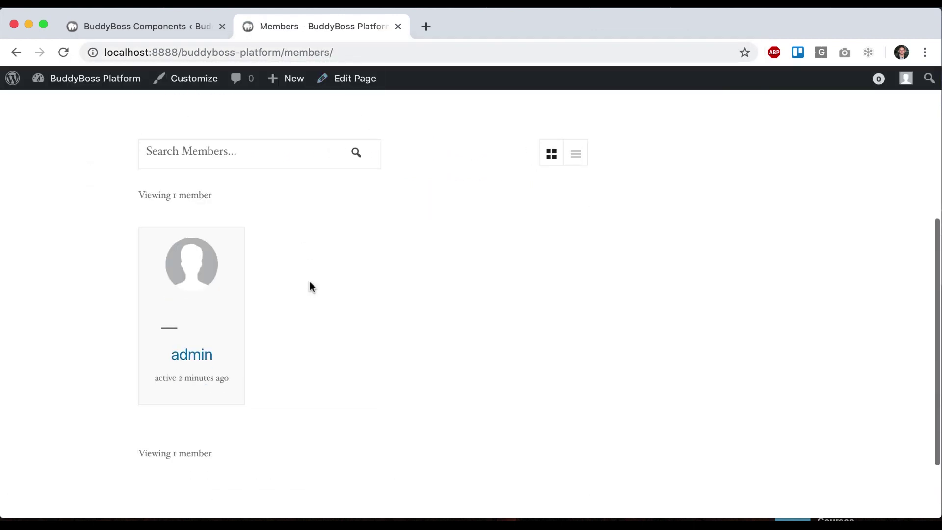
pyautogui.scroll(4, 364, 295)
pyautogui.click(156, 24)
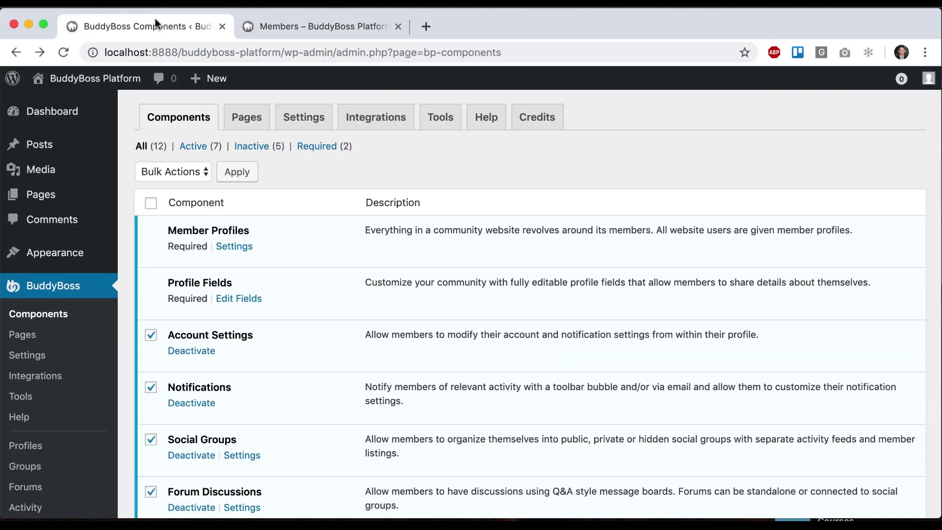
pyautogui.click(321, 26)
pyautogui.scroll(-5, 344, 363)
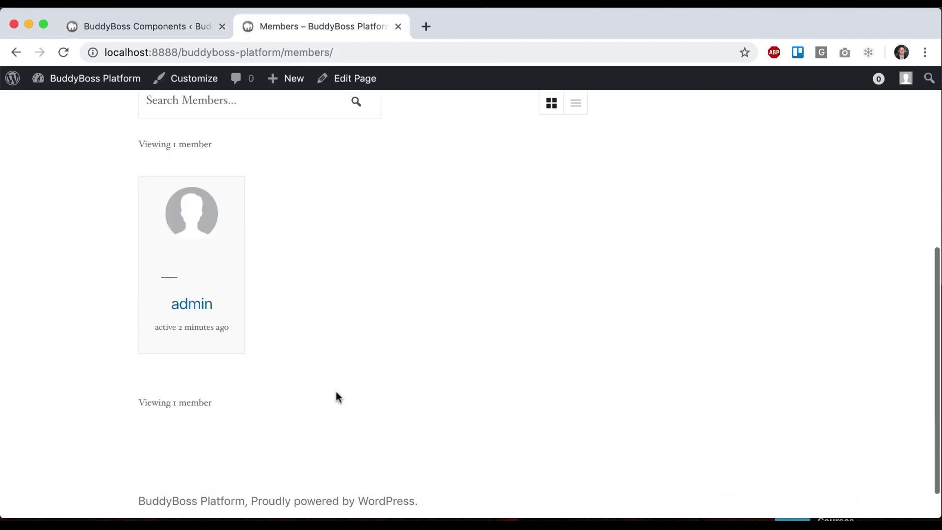
pyautogui.scroll(2, 334, 390)
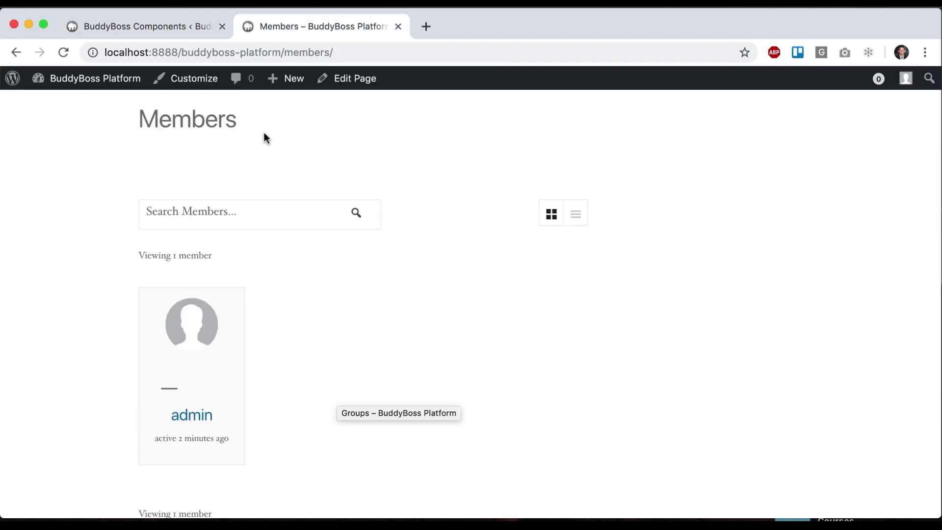
# Step: Upload buddyboss-theme.zip under Appearance > Themes > Add New, install it and activate it
pyautogui.click(162, 26)
pyautogui.moveTo(78, 179)
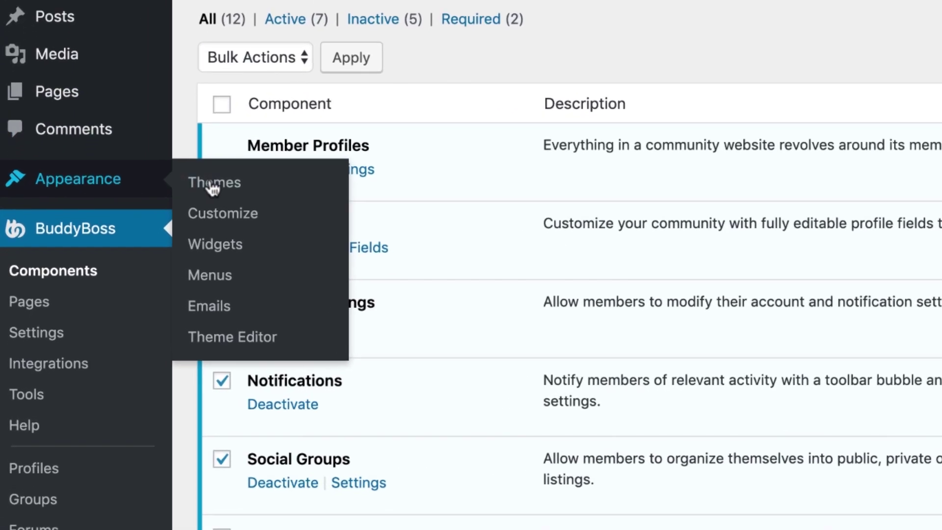
pyautogui.click(167, 239)
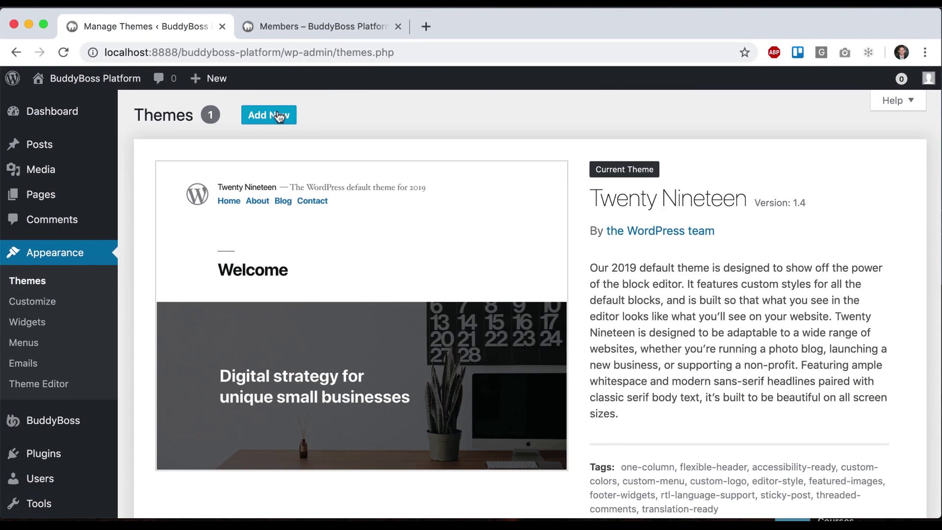
pyautogui.click(269, 115)
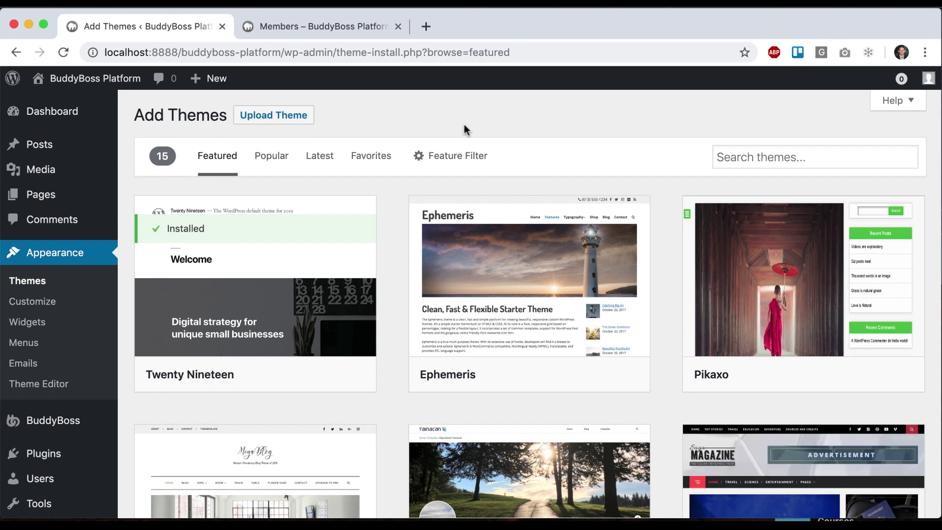
pyautogui.click(288, 117)
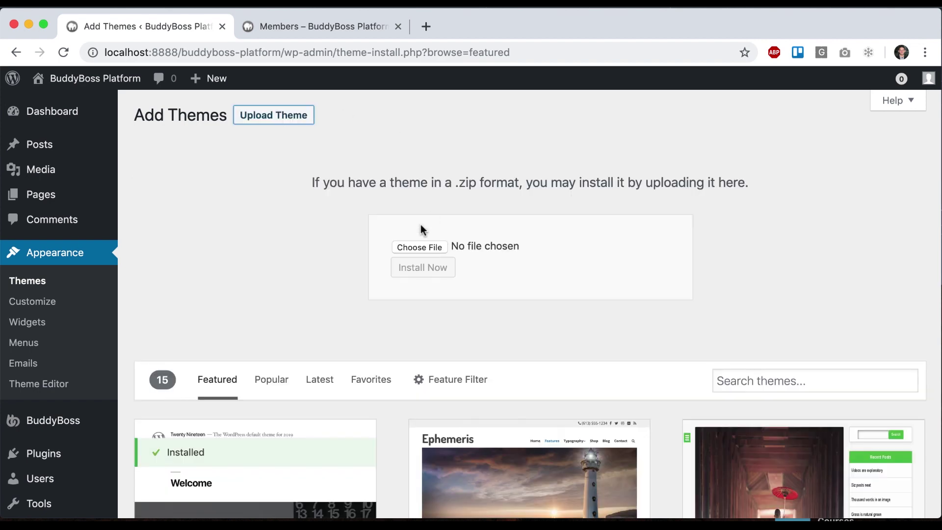
pyautogui.click(413, 246)
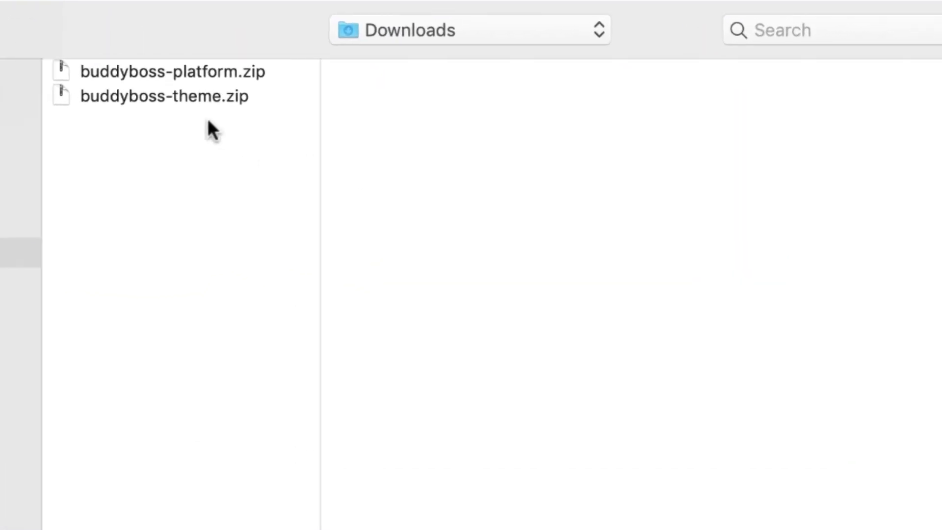
pyautogui.click(199, 98)
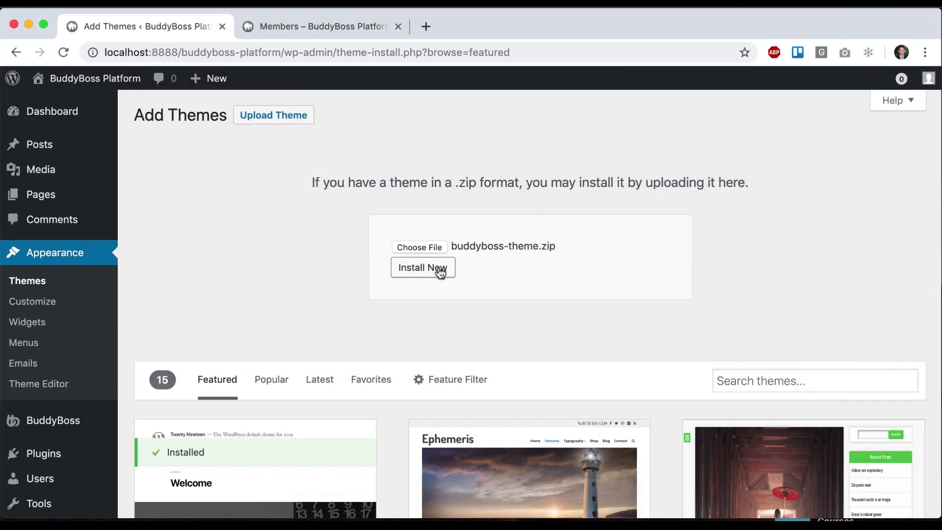
pyautogui.click(439, 269)
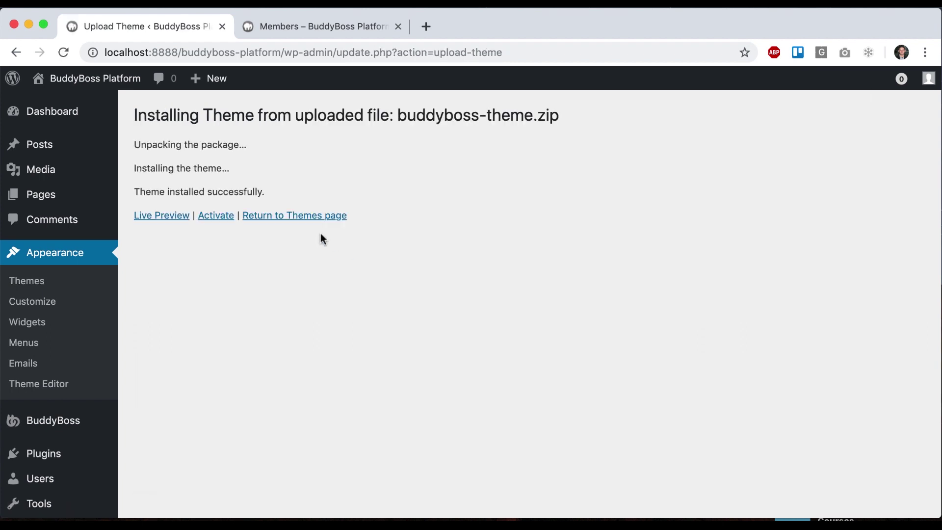
pyautogui.click(212, 217)
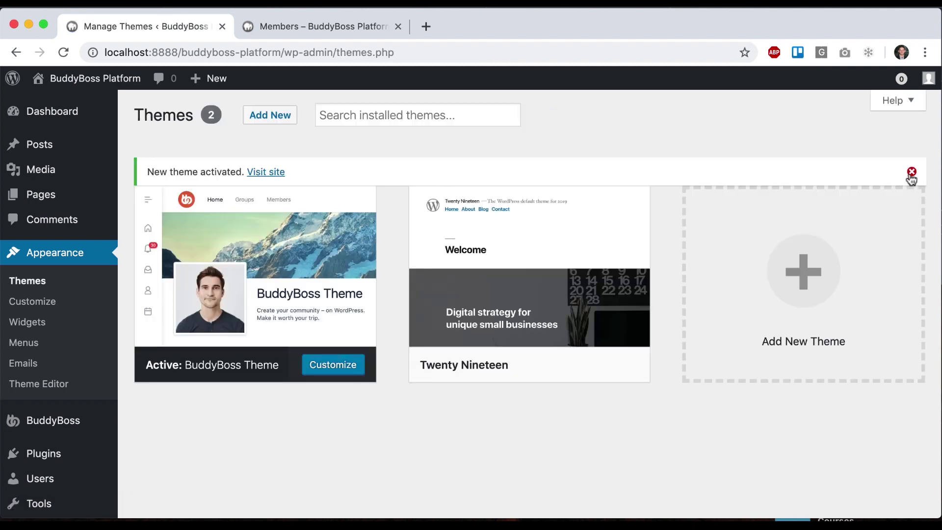
# Step: Dismiss the activation notice and reload the Members page to see the BuddyBoss design
pyautogui.click(911, 171)
pyautogui.moveTo(528, 237)
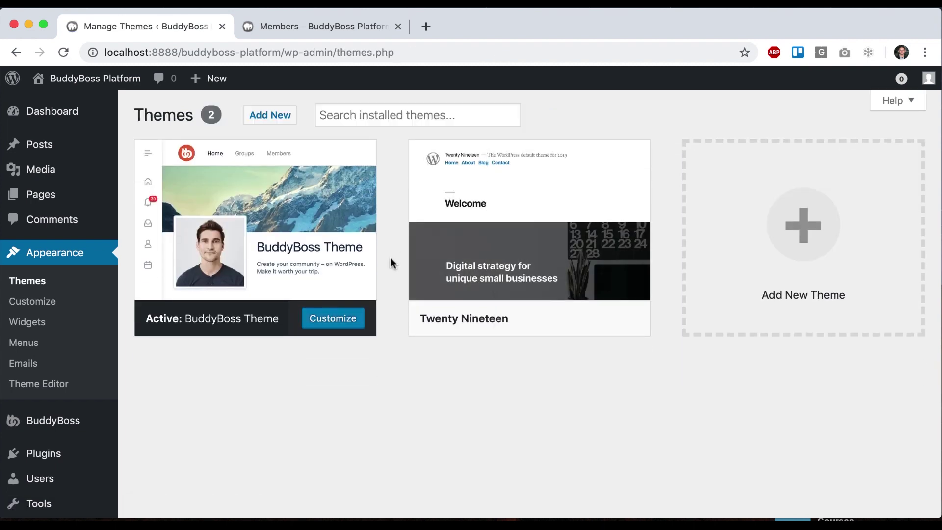
pyautogui.click(268, 25)
pyautogui.press('super+r')
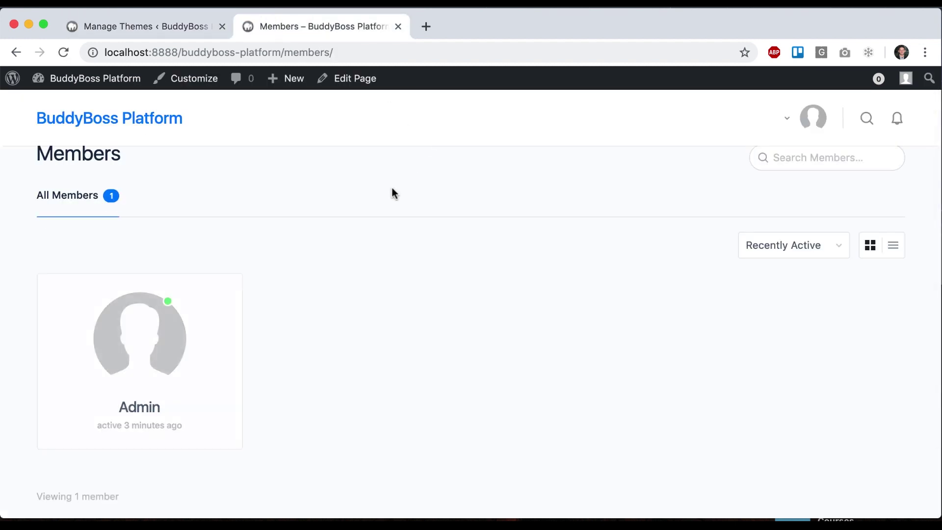
pyautogui.scroll(-3, 417, 299)
pyautogui.scroll(3, 417, 299)
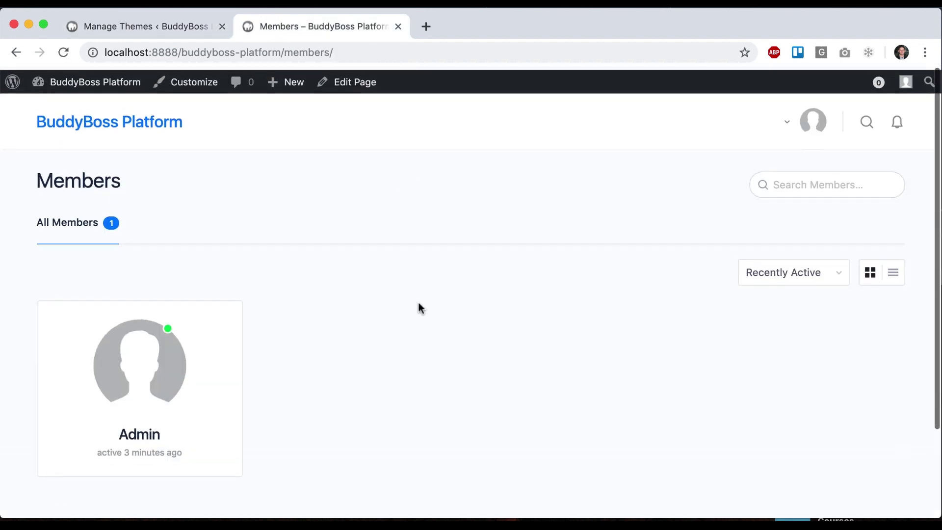
pyautogui.hotkey('ctrl', 'shift', 'Tab')
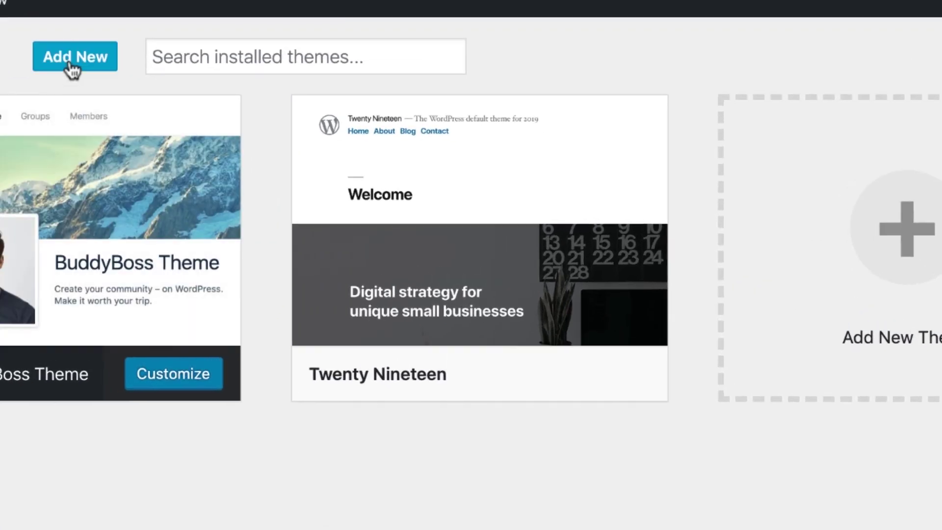
# Step: Upload and install buddyboss-theme-child.zip, then activate BuddyBoss Child and dismiss the notice
pyautogui.click(218, 104)
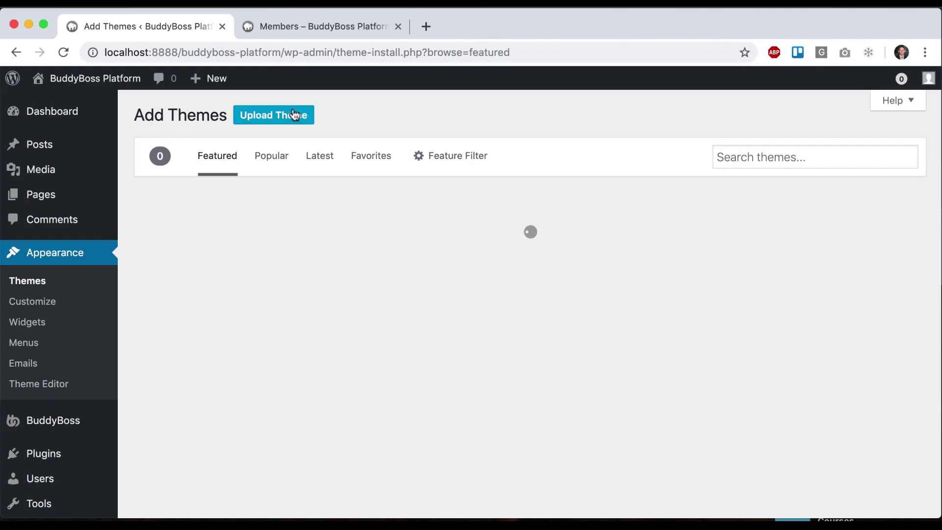
pyautogui.click(273, 114)
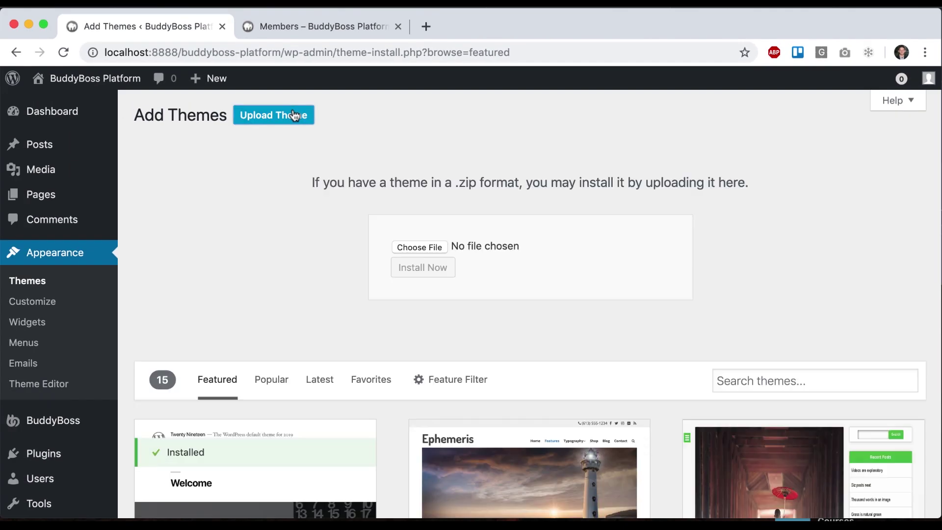
pyautogui.click(428, 246)
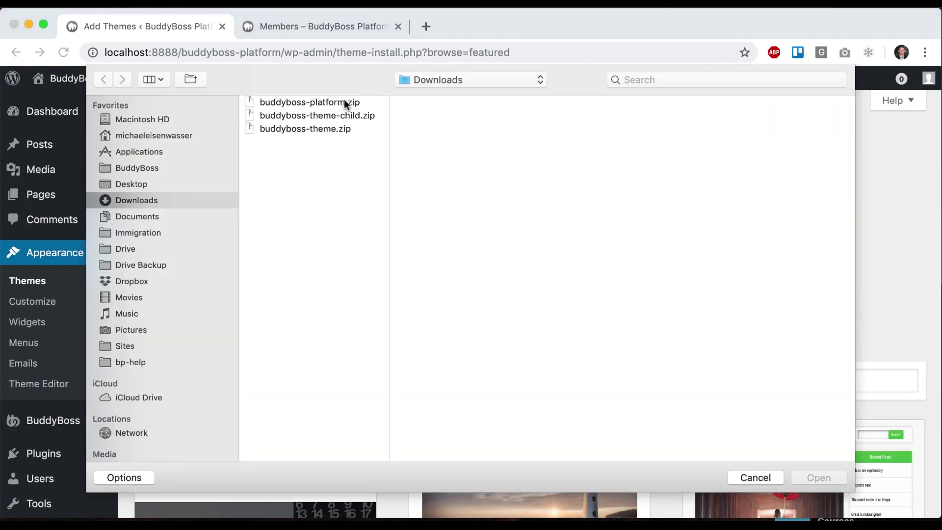
pyautogui.click(348, 117)
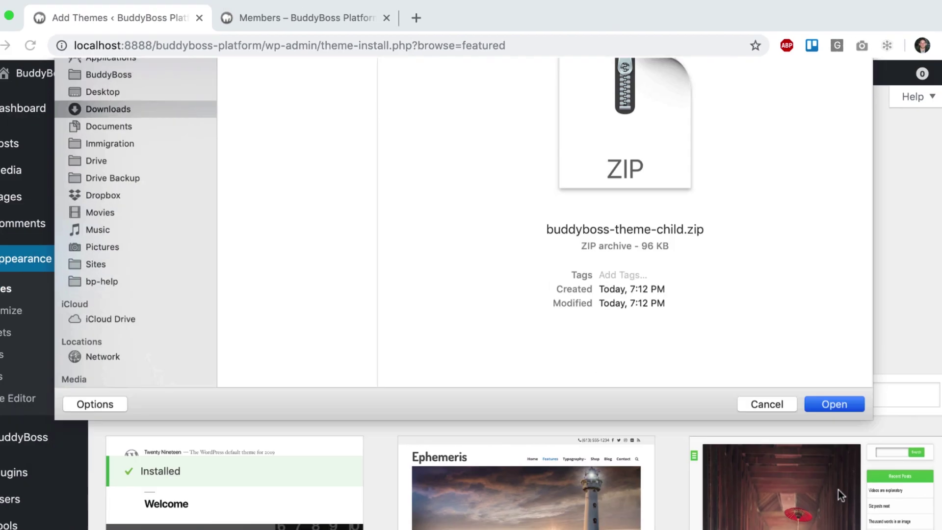
pyautogui.click(832, 402)
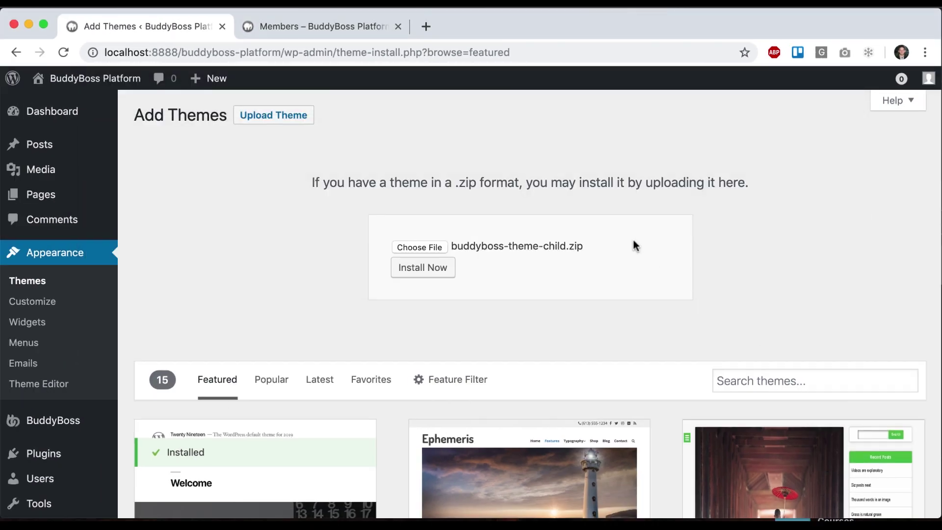
pyautogui.click(423, 267)
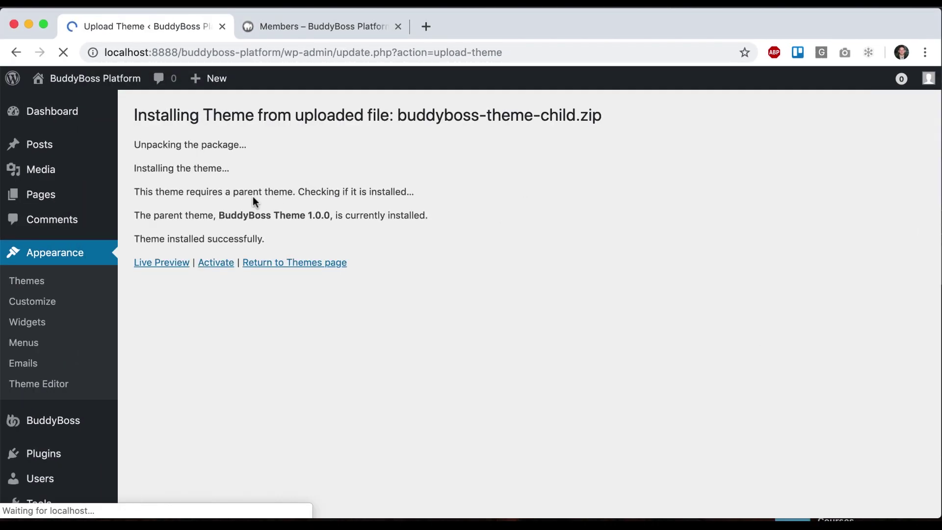
pyautogui.click(216, 263)
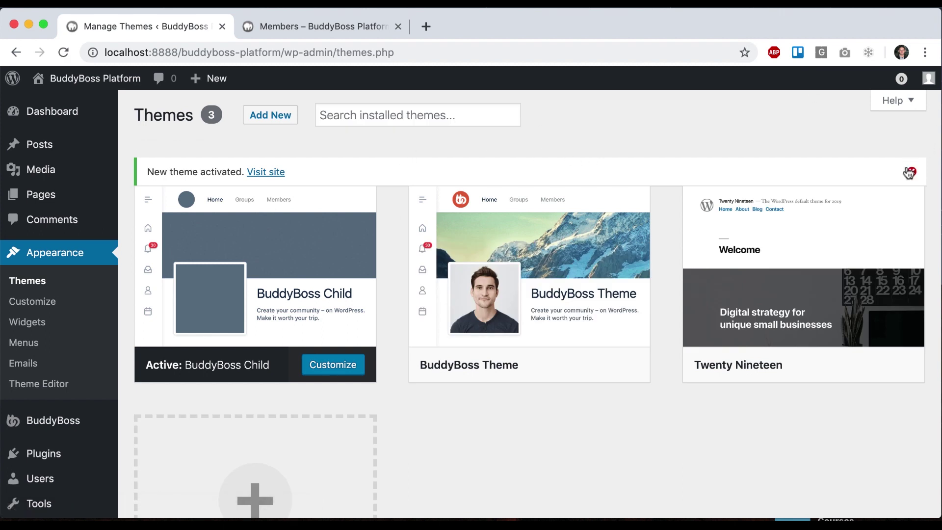
pyautogui.click(909, 172)
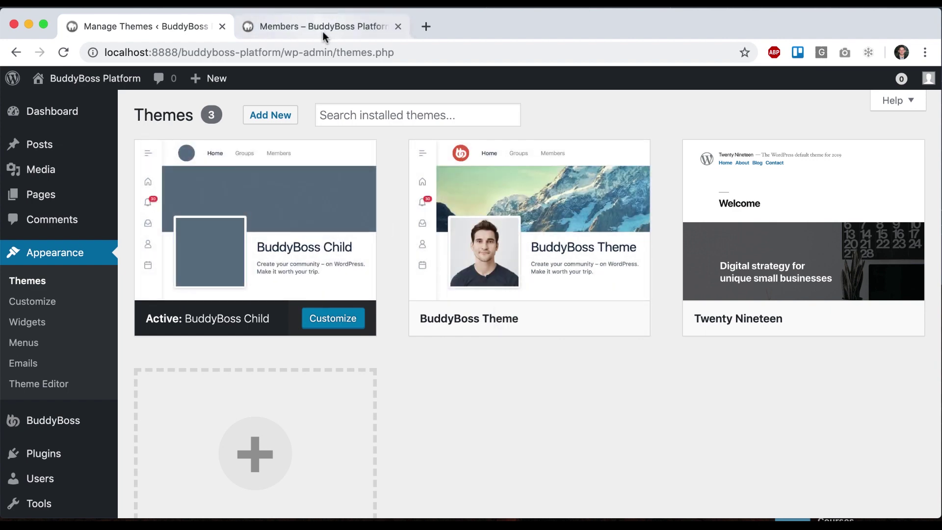
pyautogui.moveTo(255, 265)
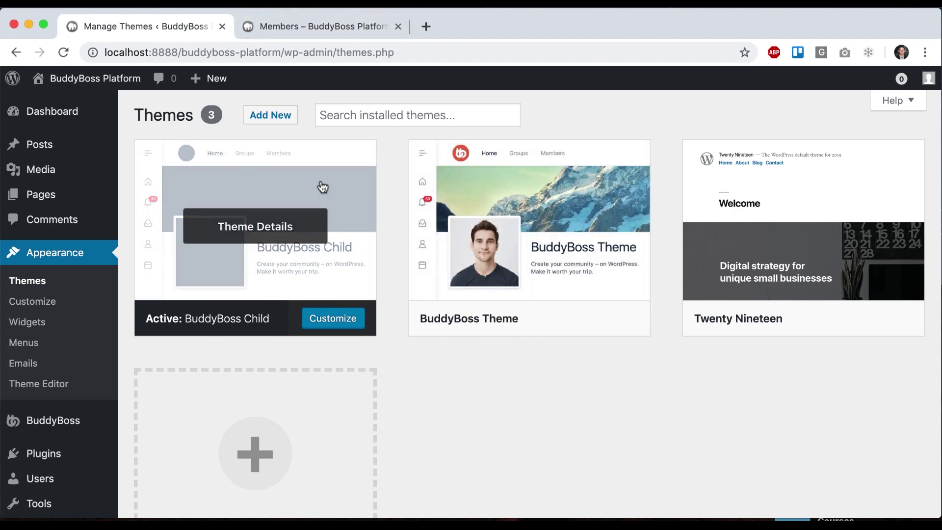
# Step: Recheck the Members page under BuddyBoss Child, then scroll back through the installed themes list
pyautogui.click(322, 26)
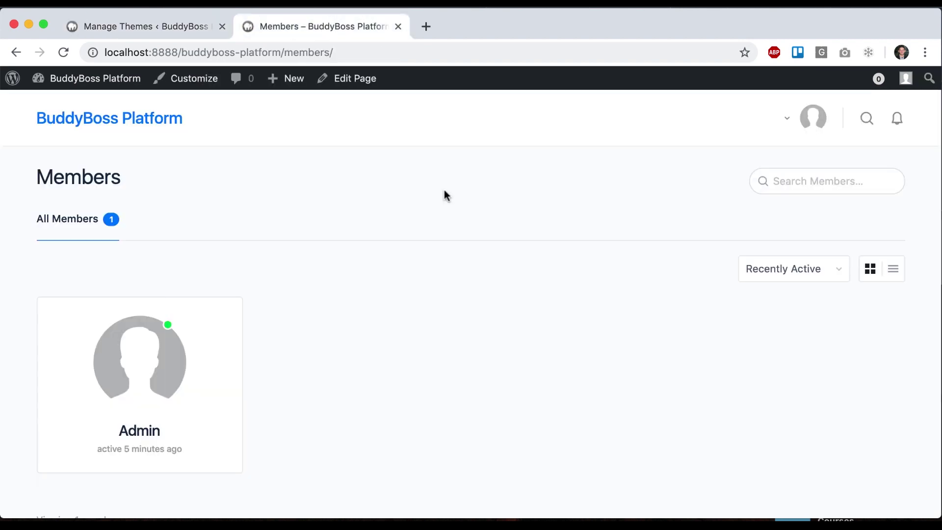
pyautogui.hotkey('ctrl', 'shift', 'Tab')
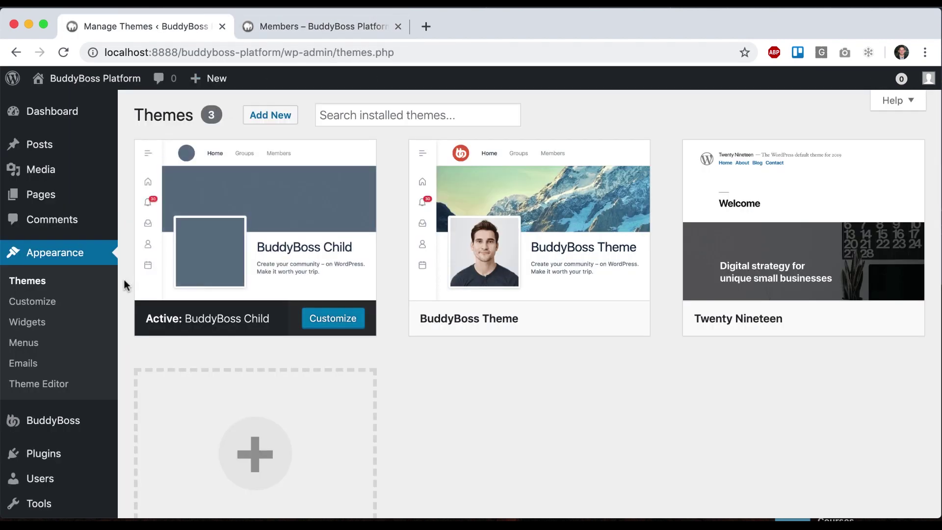
pyautogui.scroll(-2, 123, 278)
pyautogui.scroll(-2, 124, 279)
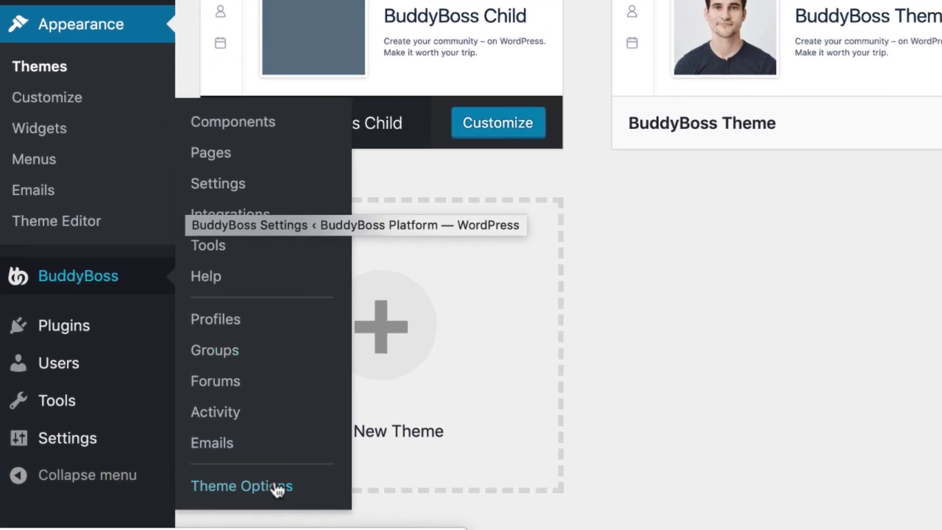
# Step: Open BuddyBoss Theme Options and look through the Header settings
pyautogui.click(282, 483)
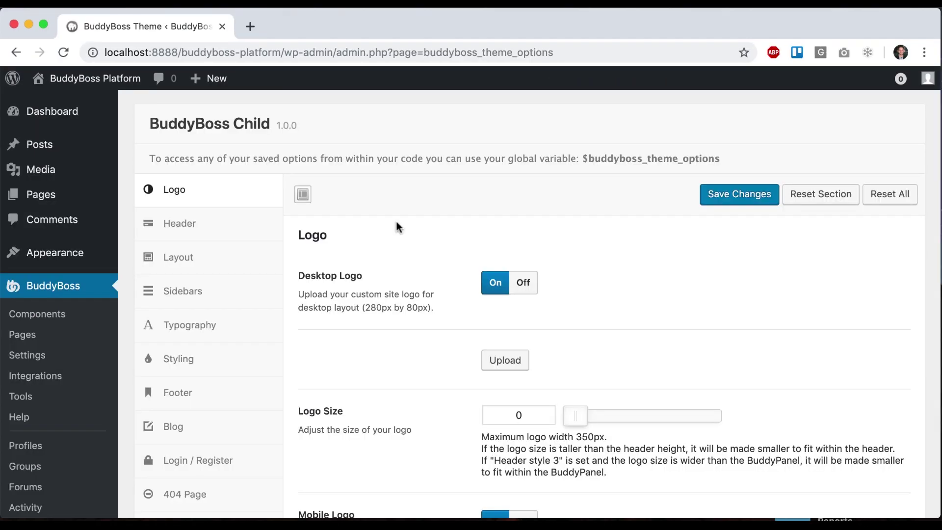
pyautogui.scroll(-2, 227, 309)
pyautogui.scroll(-2, 227, 309)
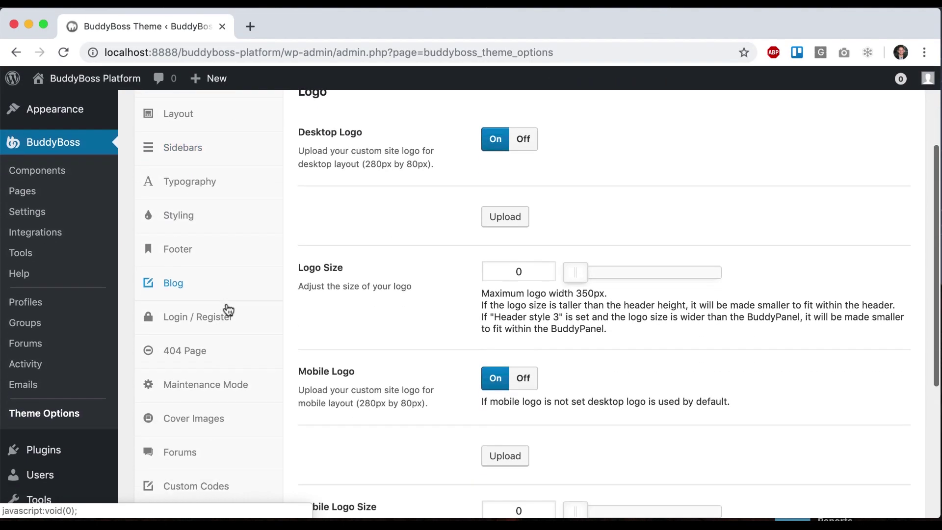
pyautogui.scroll(-5, 228, 308)
pyautogui.scroll(7, 227, 309)
pyautogui.scroll(2, 225, 309)
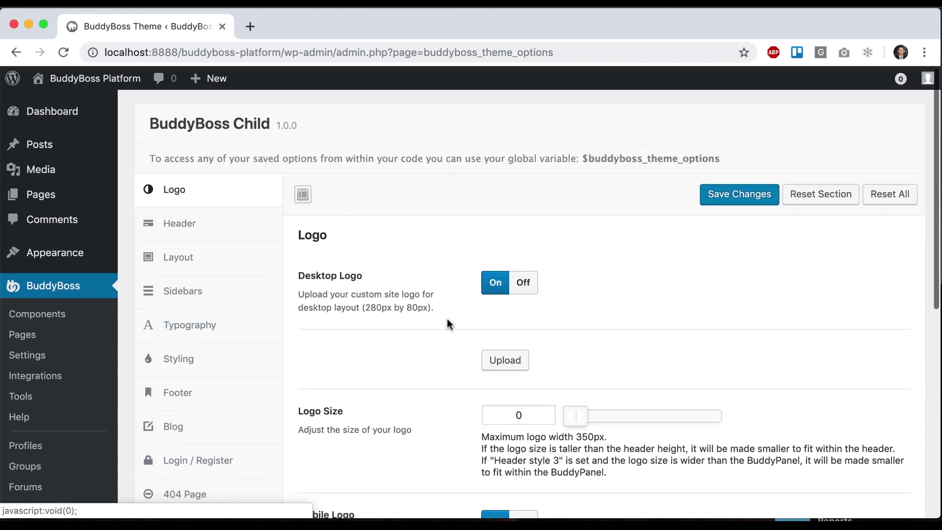
pyautogui.click(212, 230)
pyautogui.scroll(-3, 506, 324)
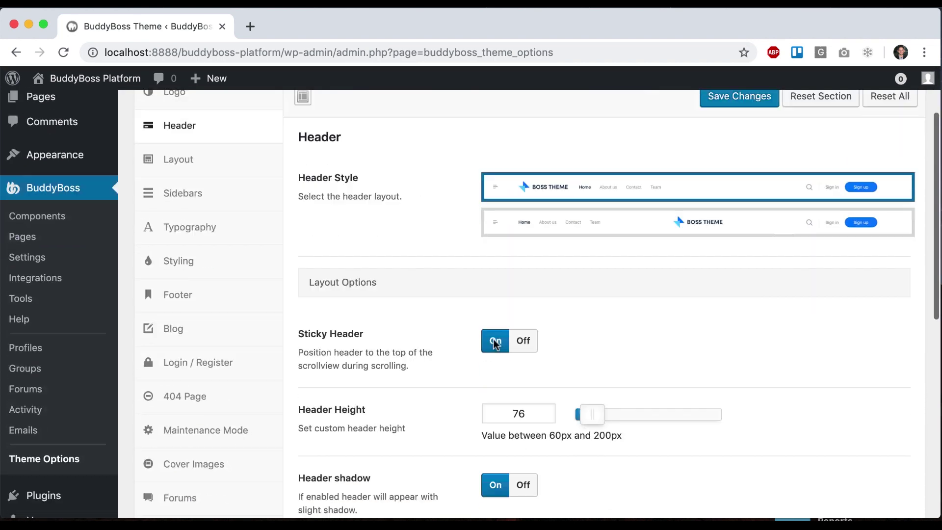
pyautogui.scroll(1, 491, 341)
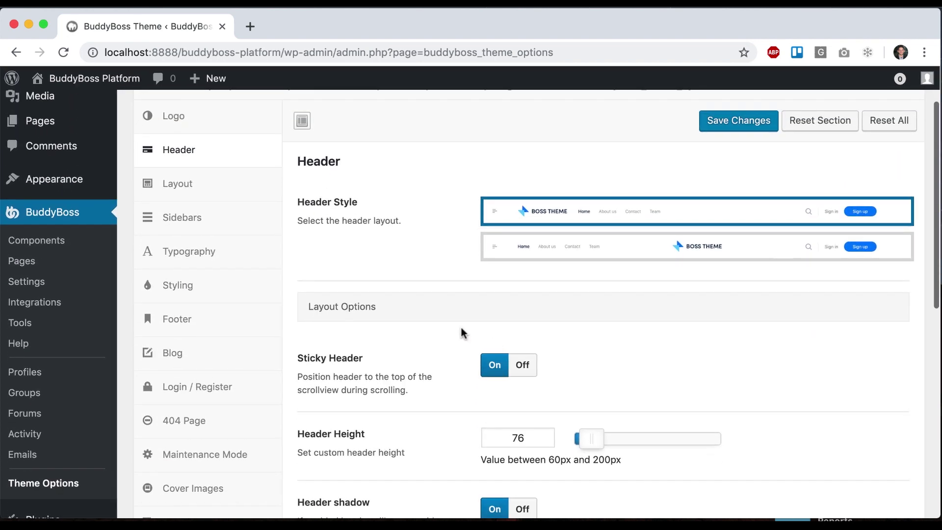
# Step: Review Sidebars and Typography, toggling Custom Typography on then off, and return to Logo settings
pyautogui.click(210, 230)
pyautogui.click(209, 253)
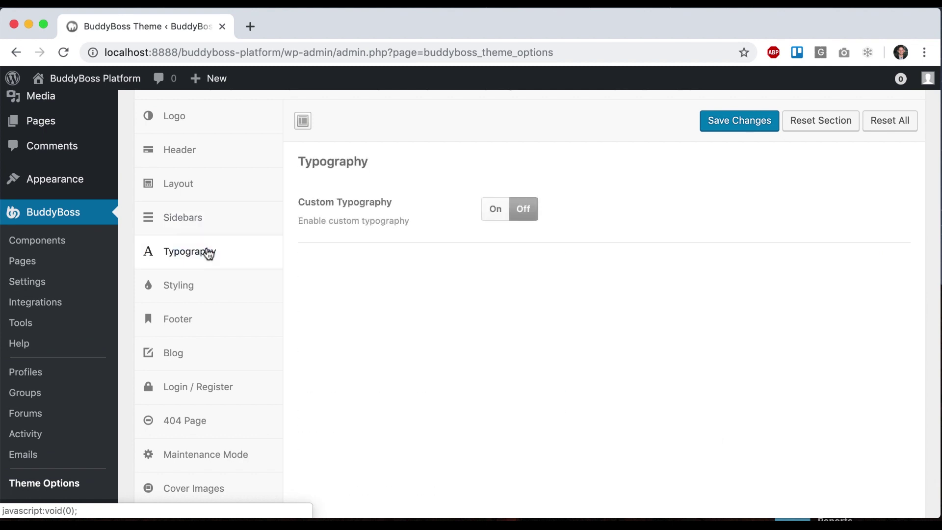
pyautogui.click(489, 220)
pyautogui.click(523, 236)
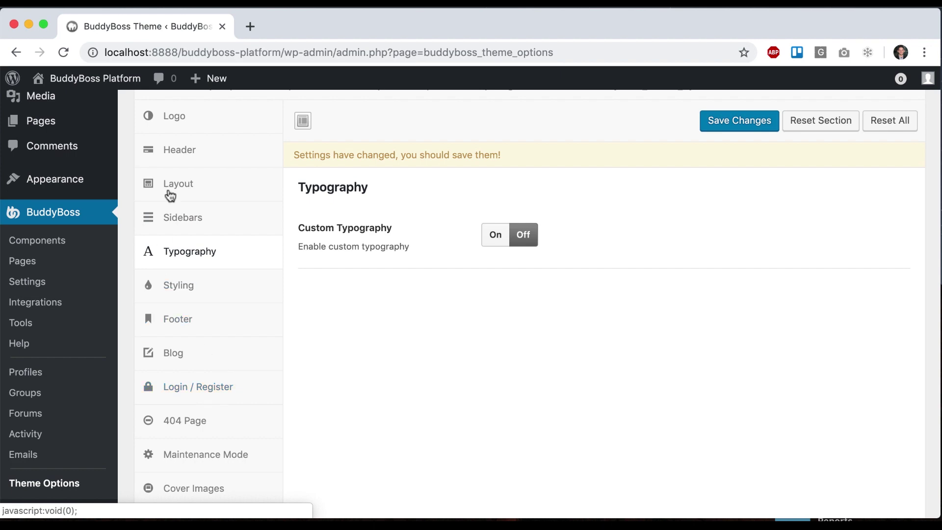
pyautogui.scroll(-4, 214, 353)
pyautogui.scroll(1, 215, 353)
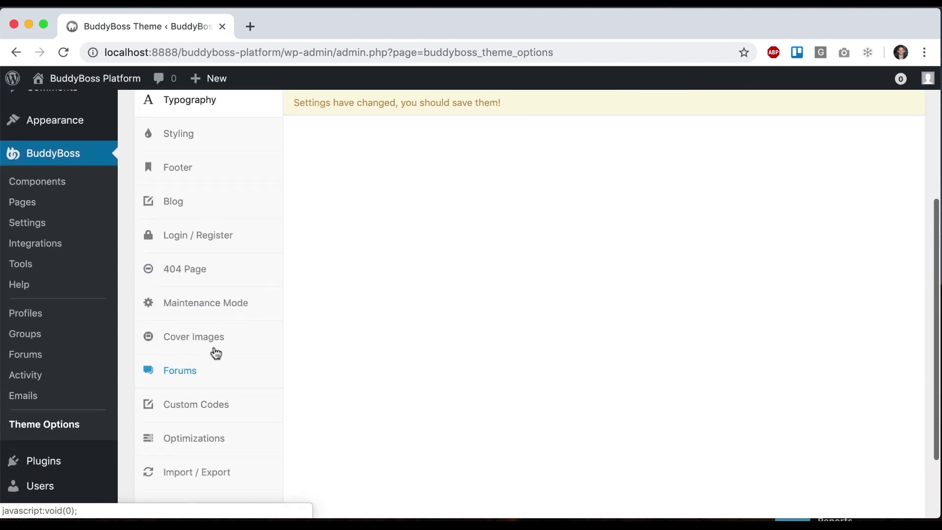
pyautogui.scroll(4, 232, 227)
pyautogui.click(231, 201)
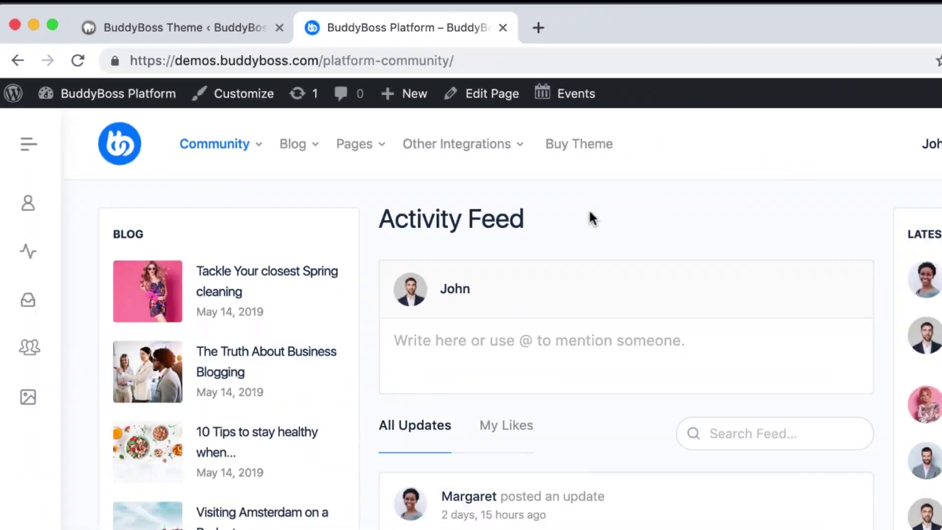
# Step: Scroll the demo activity feed, close a photo lightbox, and view the member's own profile page
pyautogui.scroll(-5, 466, 171)
pyautogui.scroll(-6, 466, 172)
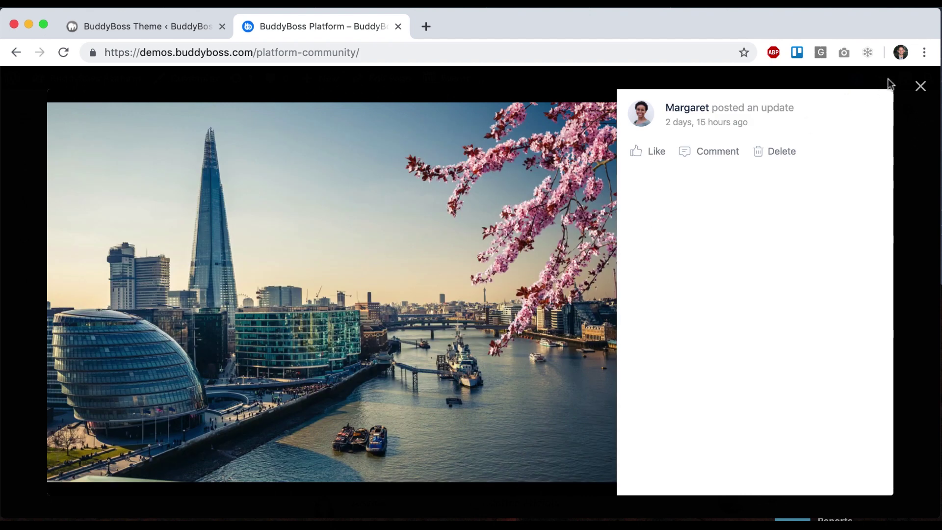
pyautogui.click(920, 86)
pyautogui.moveTo(787, 117)
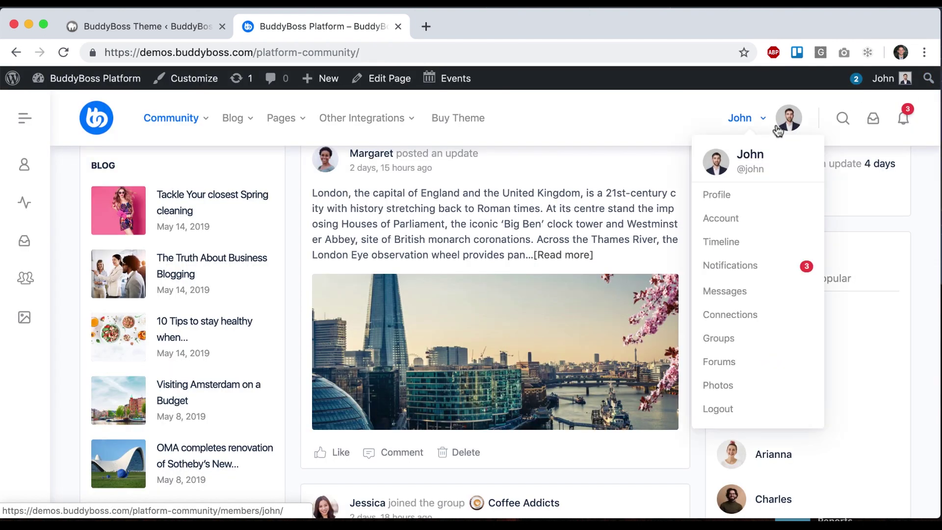
pyautogui.click(679, 196)
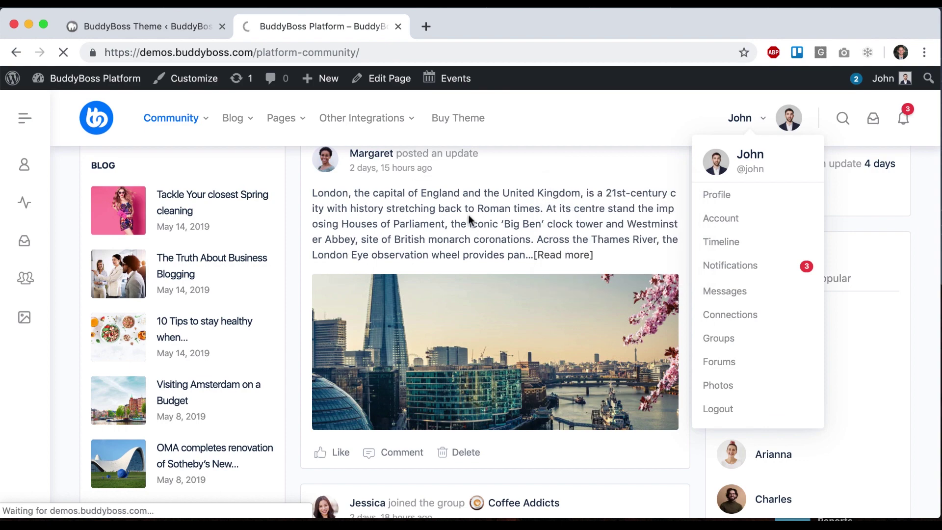
pyautogui.scroll(-5, 437, 270)
pyautogui.scroll(-5, 437, 270)
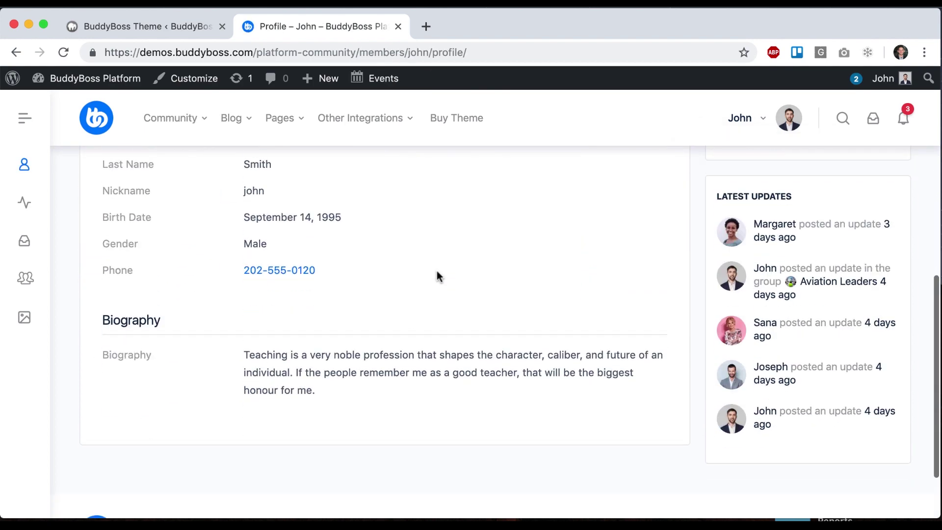
# Step: View the demo blog in masonry and grid layouts, then the community Members directory
pyautogui.click(218, 158)
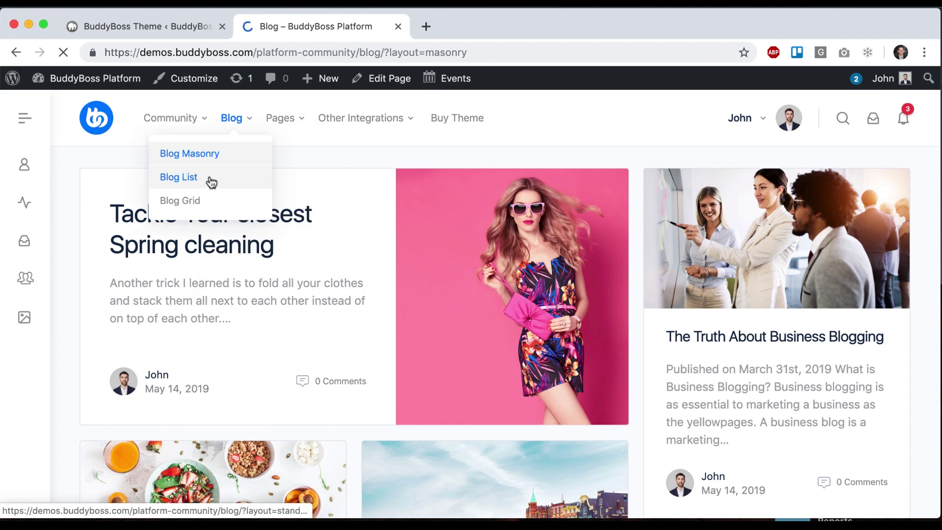
pyautogui.click(202, 199)
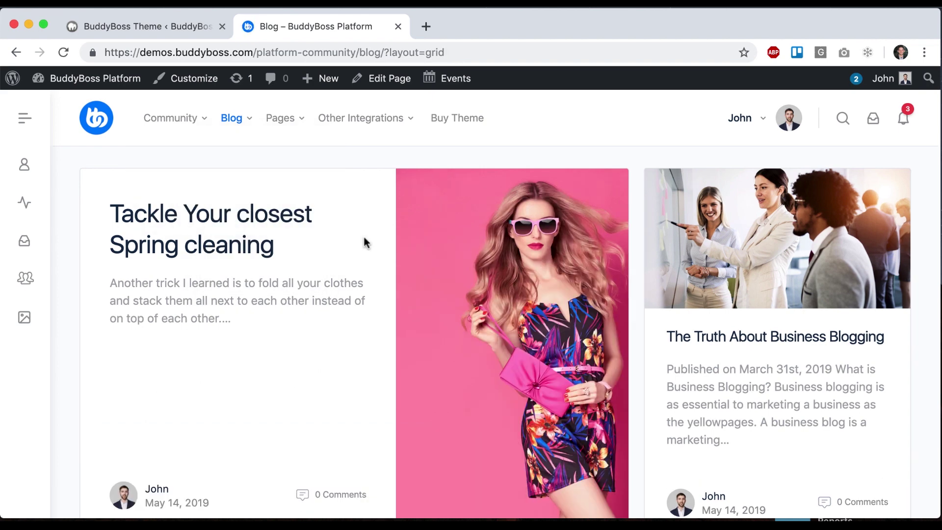
pyautogui.moveTo(170, 118)
pyautogui.click(150, 185)
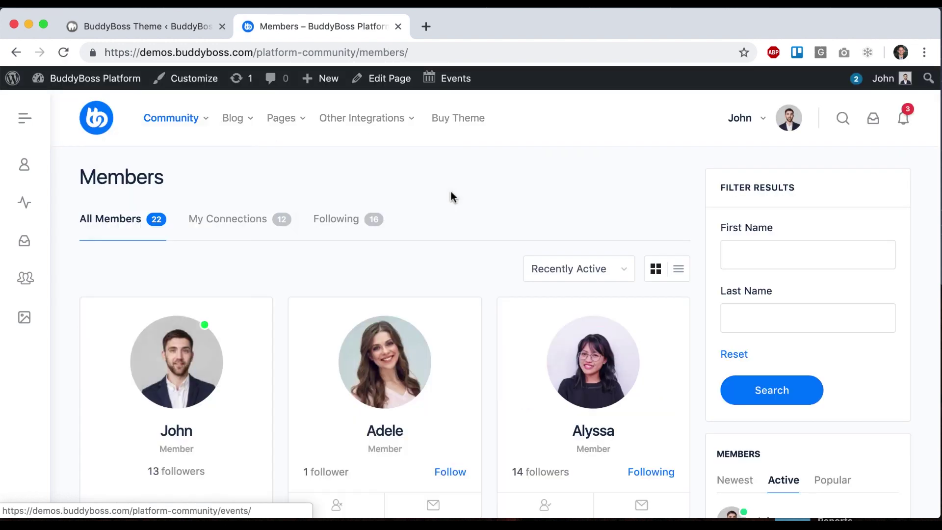
pyautogui.scroll(-3, 446, 221)
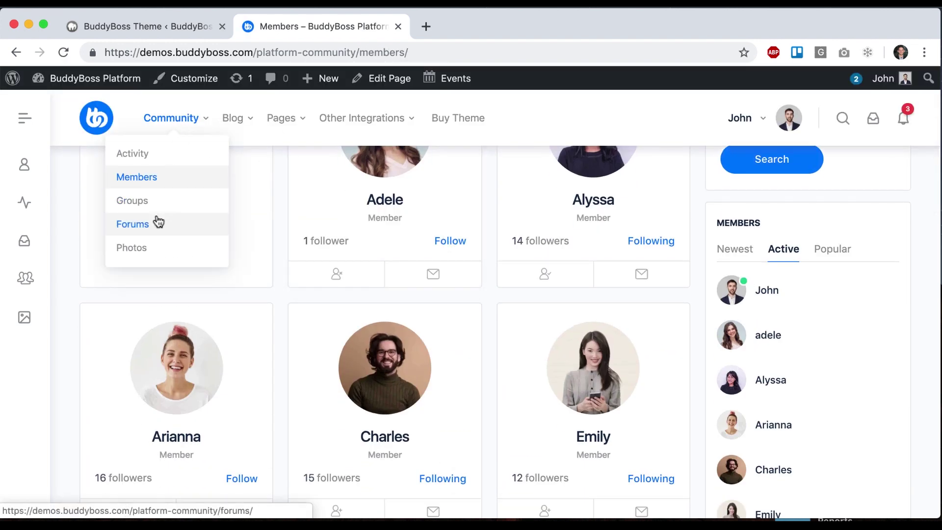
# Step: Open the Groups directory and show its groups in list view
pyautogui.click(201, 208)
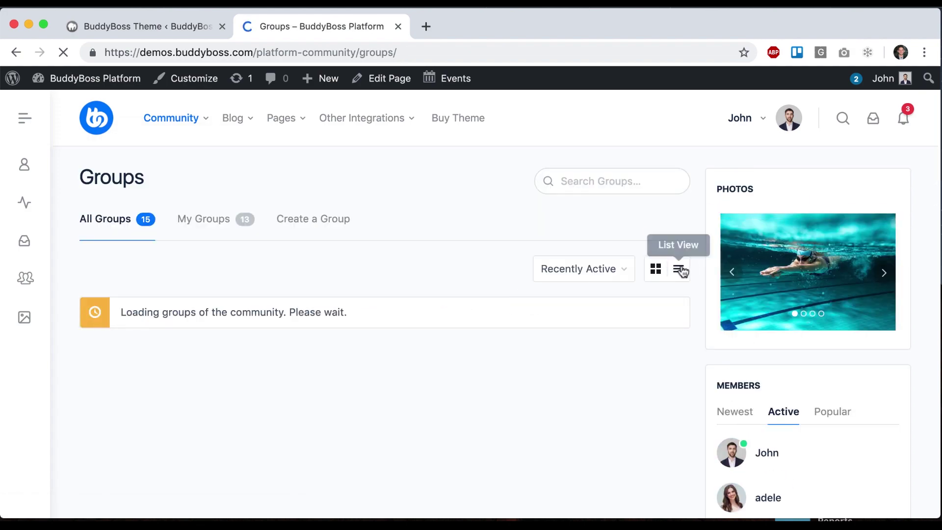
pyautogui.scroll(-8, 680, 272)
pyautogui.scroll(8, 681, 273)
pyautogui.click(680, 271)
pyautogui.scroll(-6, 687, 353)
pyautogui.scroll(6, 686, 352)
# Step: Return groups to grid view, read a group message conversation, and view the full Notifications page
pyautogui.click(655, 275)
pyautogui.moveTo(744, 118)
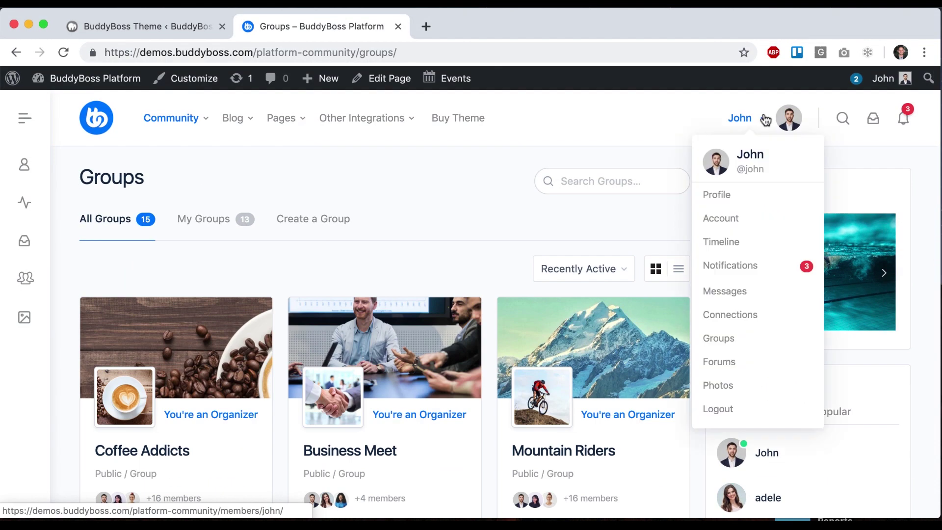
pyautogui.click(873, 123)
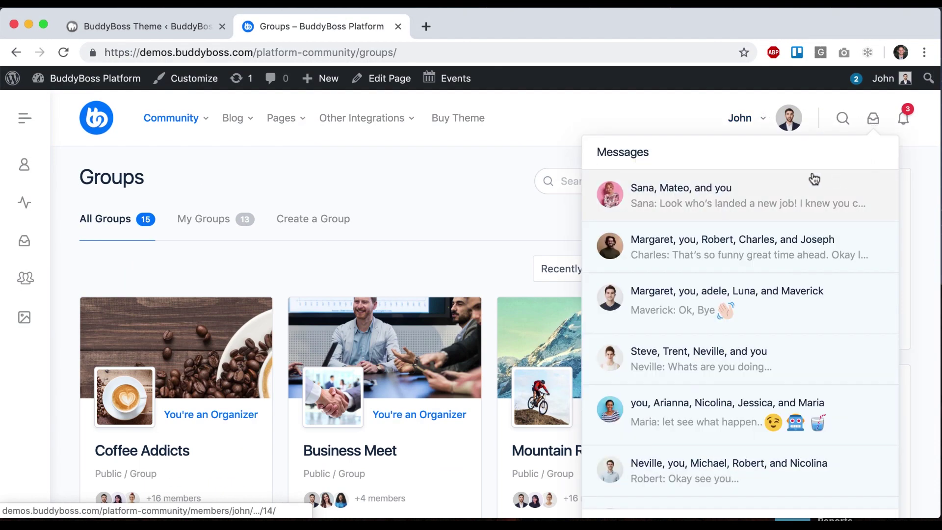
pyautogui.scroll(-1, 763, 252)
pyautogui.scroll(-4, 766, 252)
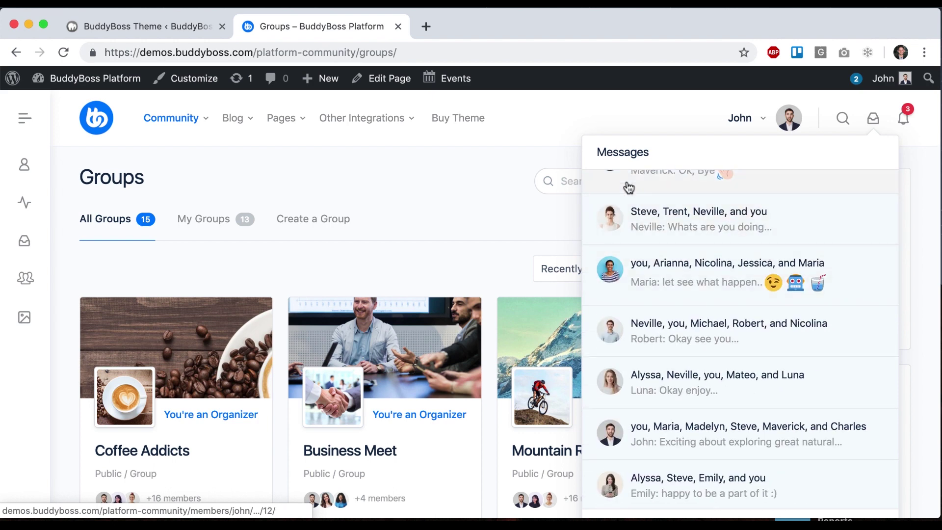
pyautogui.click(659, 216)
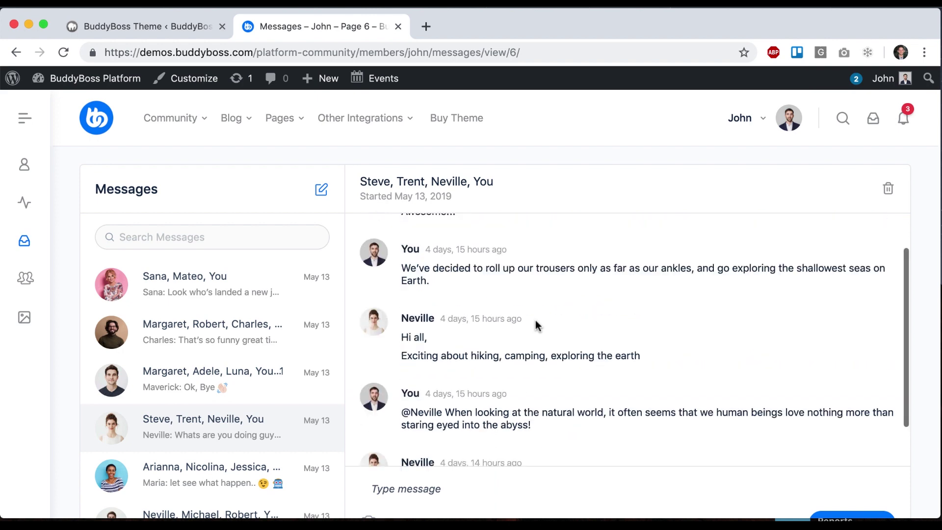
pyautogui.scroll(-3, 307, 405)
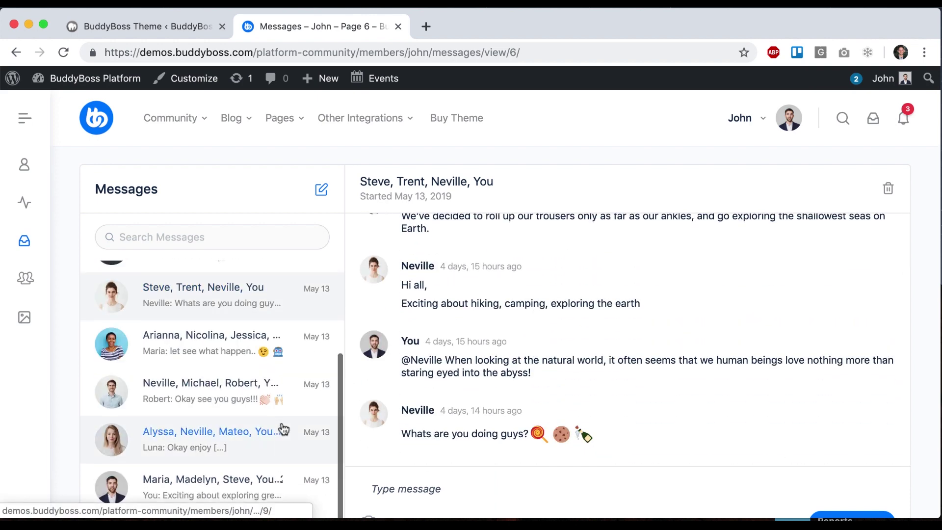
pyautogui.click(907, 124)
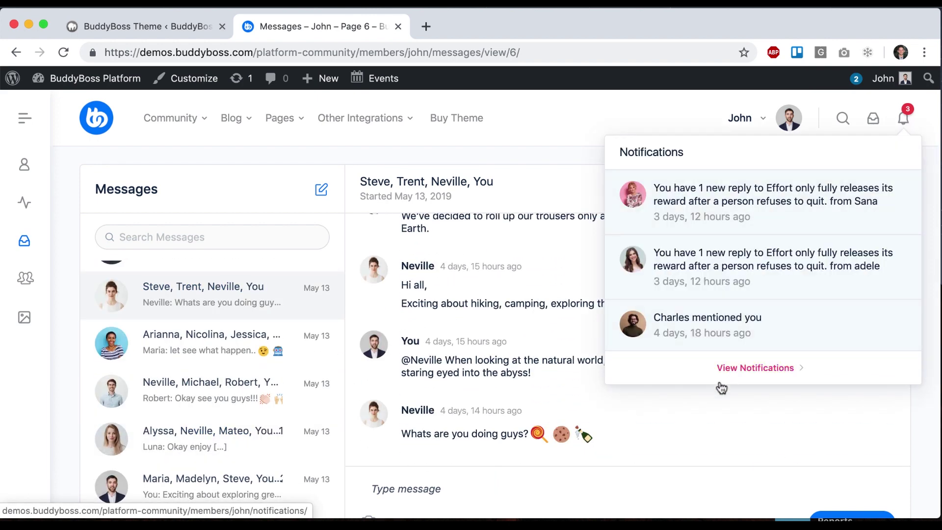
pyautogui.click(745, 368)
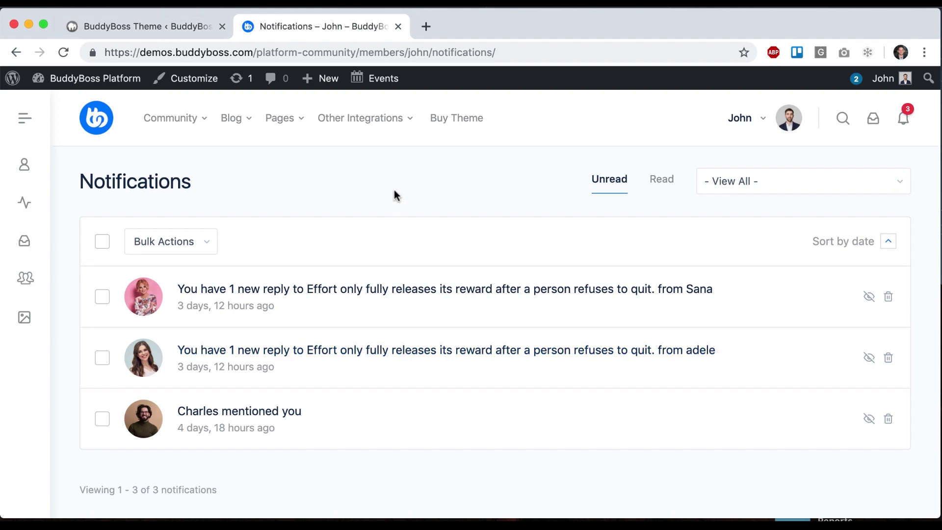
pyautogui.click(141, 22)
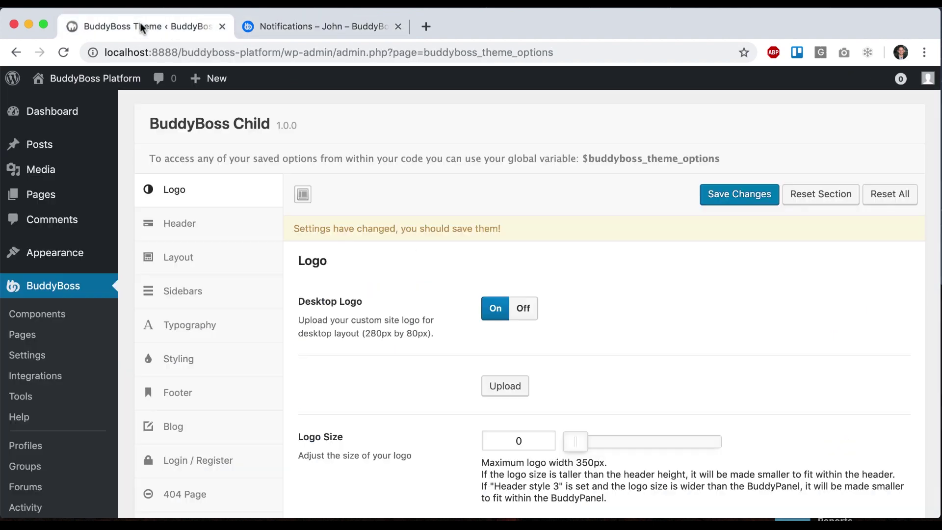
pyautogui.scroll(-5, 285, 282)
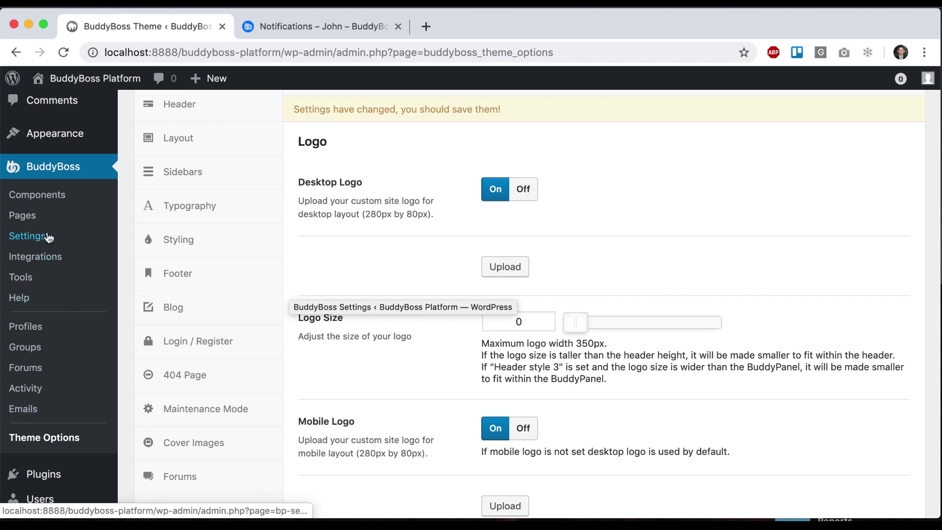
pyautogui.click(283, 32)
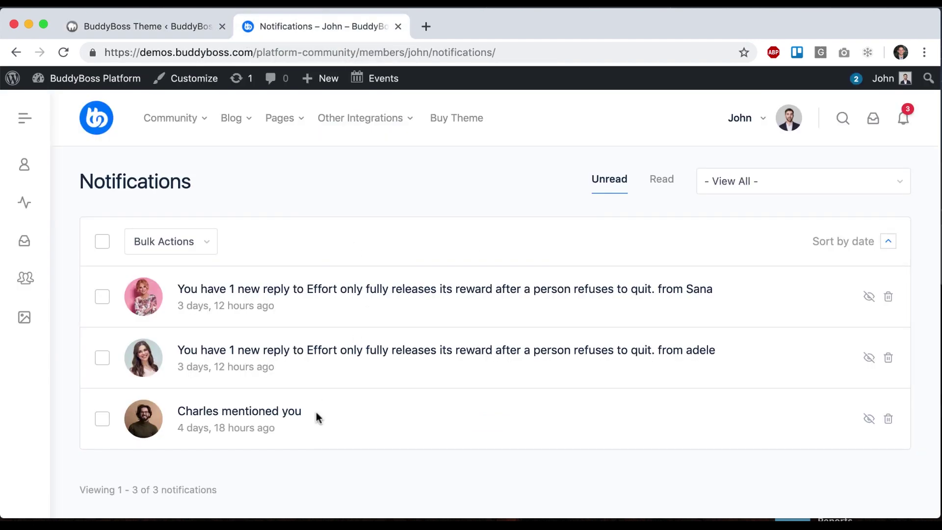
pyautogui.click(194, 24)
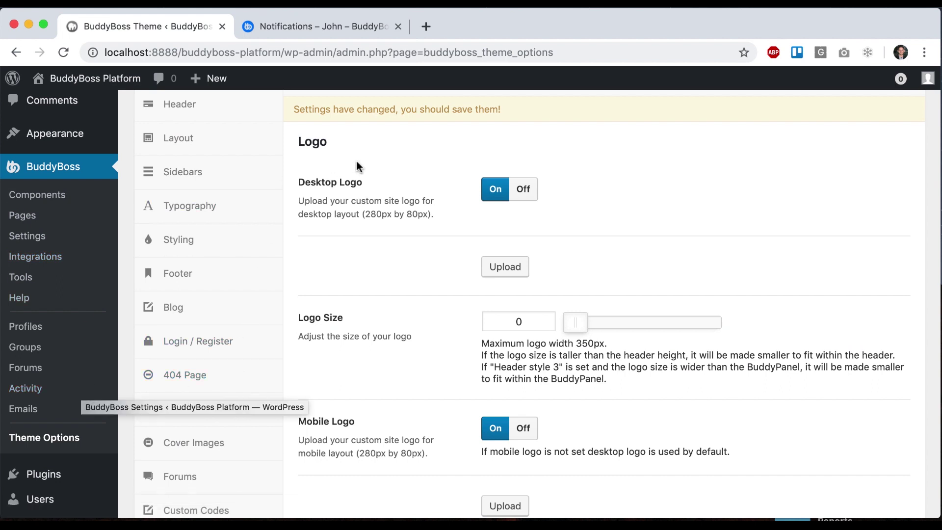
pyautogui.click(333, 30)
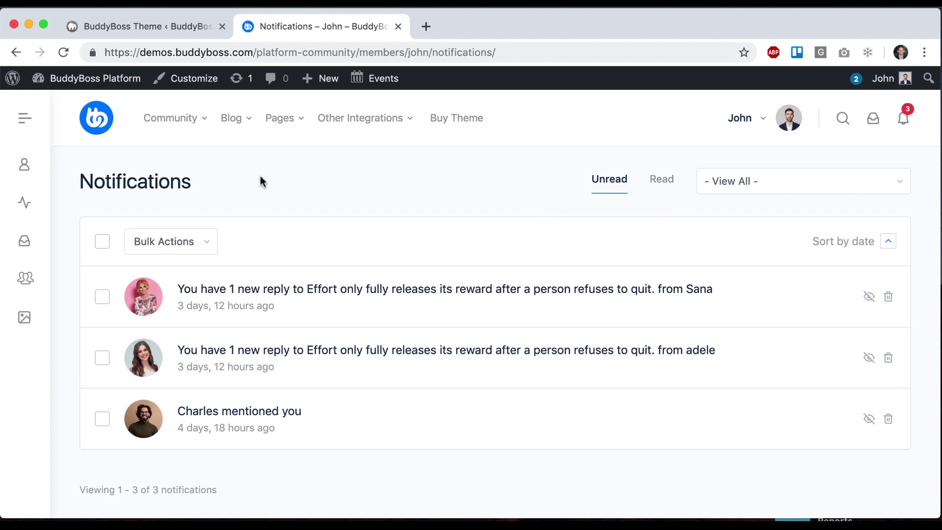
pyautogui.moveTo(170, 117)
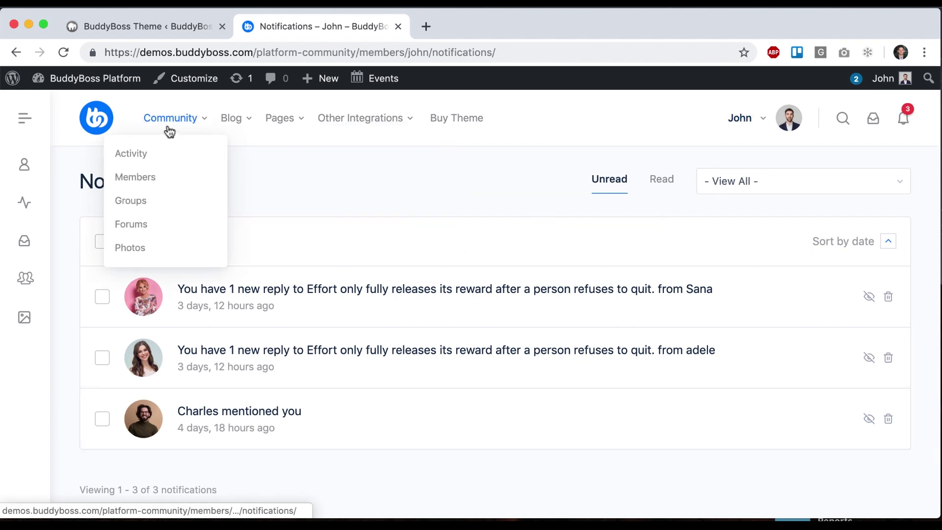
# Step: Go to the community Forums and enter the Architecture forum
pyautogui.click(164, 225)
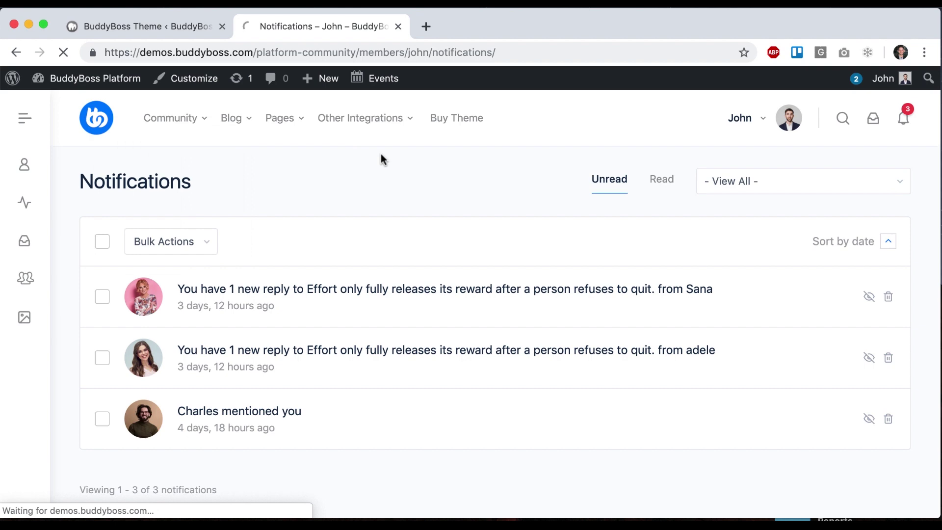
pyautogui.scroll(-3, 431, 181)
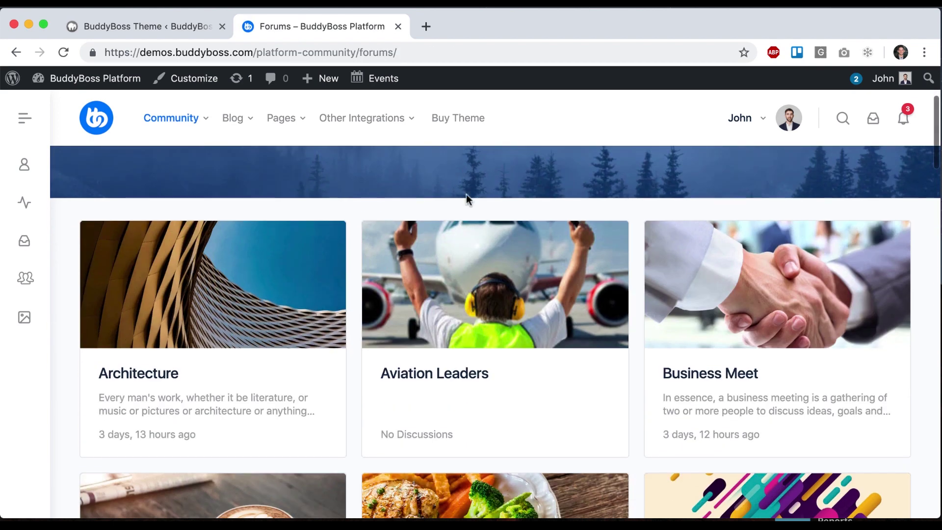
pyautogui.click(218, 302)
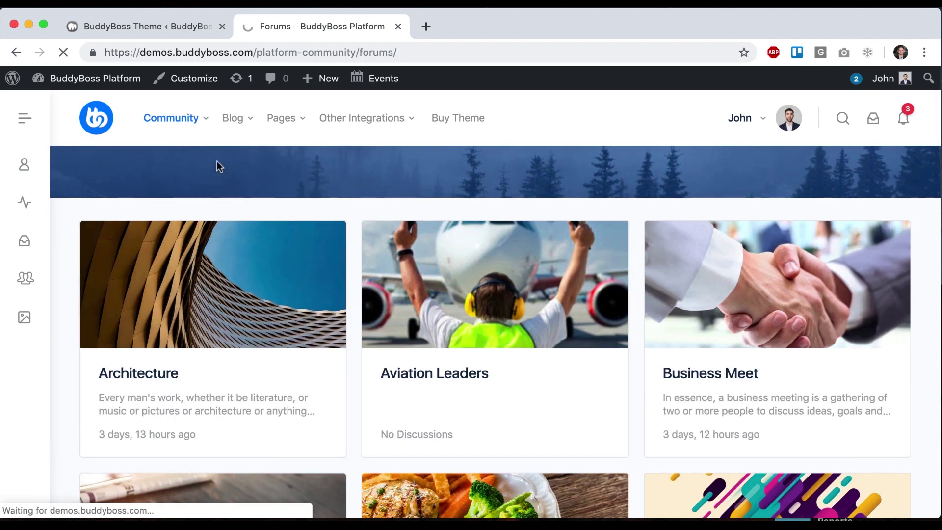
pyautogui.scroll(-4, 497, 275)
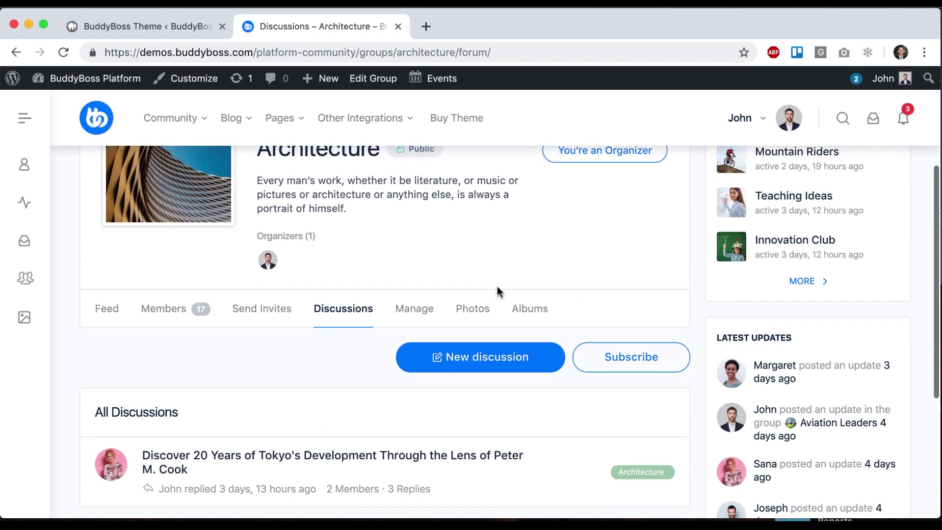
pyautogui.scroll(-4, 498, 292)
# Step: Read through the Tokyo development discussion posts, then go to the member's Account Settings
pyautogui.click(408, 264)
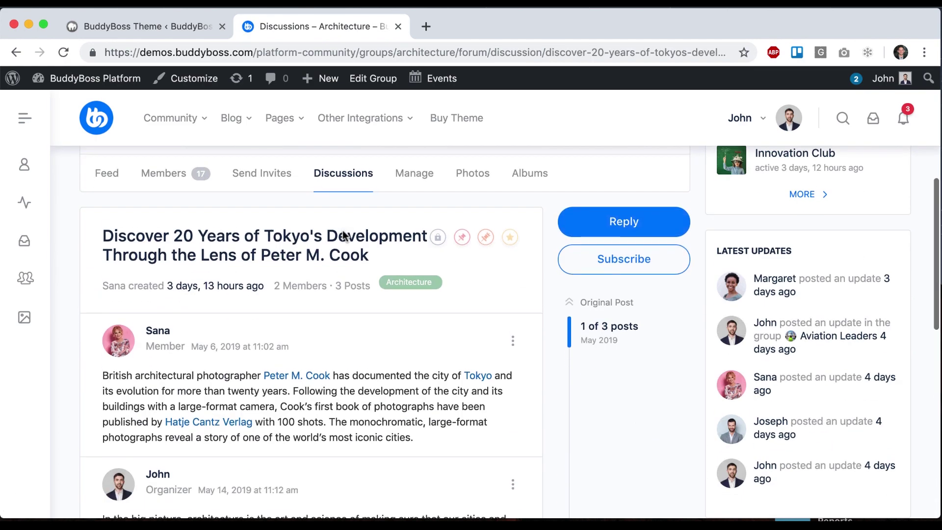
pyautogui.scroll(-3, 342, 235)
pyautogui.scroll(-5, 342, 235)
pyautogui.scroll(-5, 342, 234)
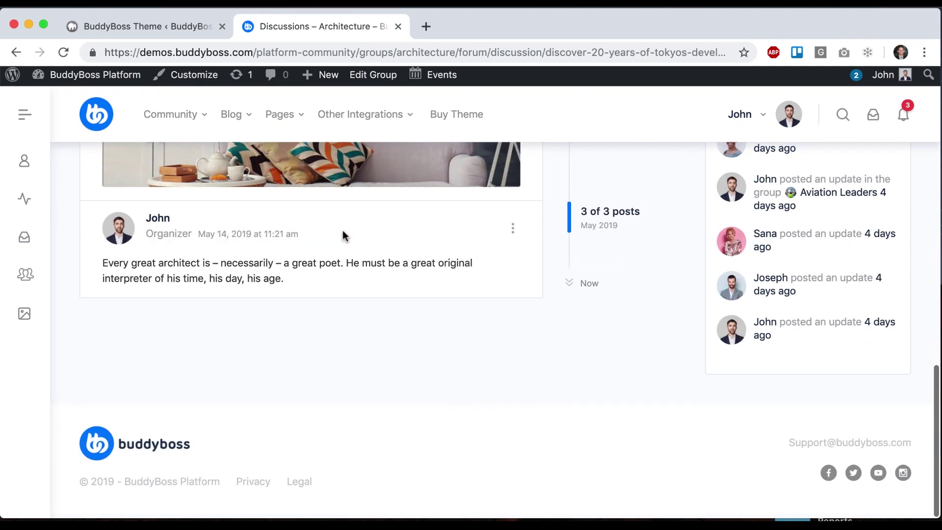
pyautogui.scroll(3, 343, 236)
pyautogui.scroll(2, 474, 245)
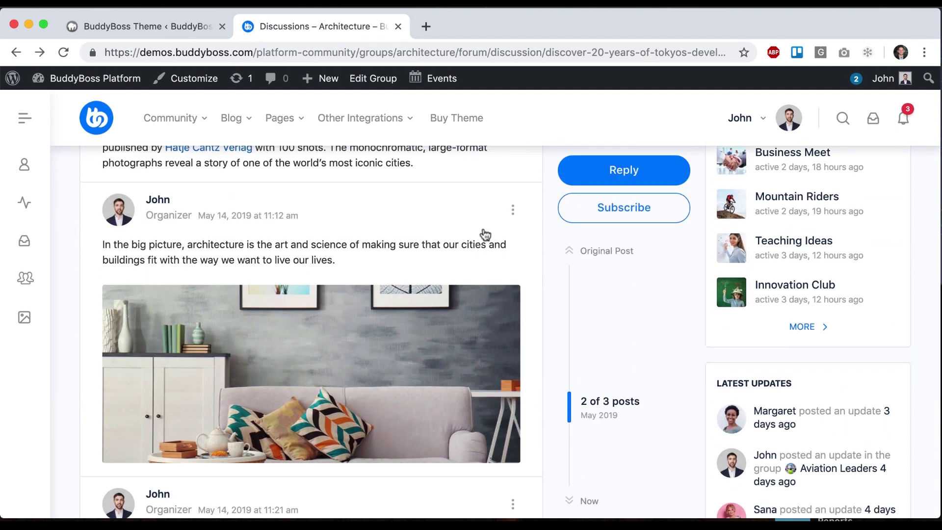
pyautogui.moveTo(745, 114)
pyautogui.click(742, 227)
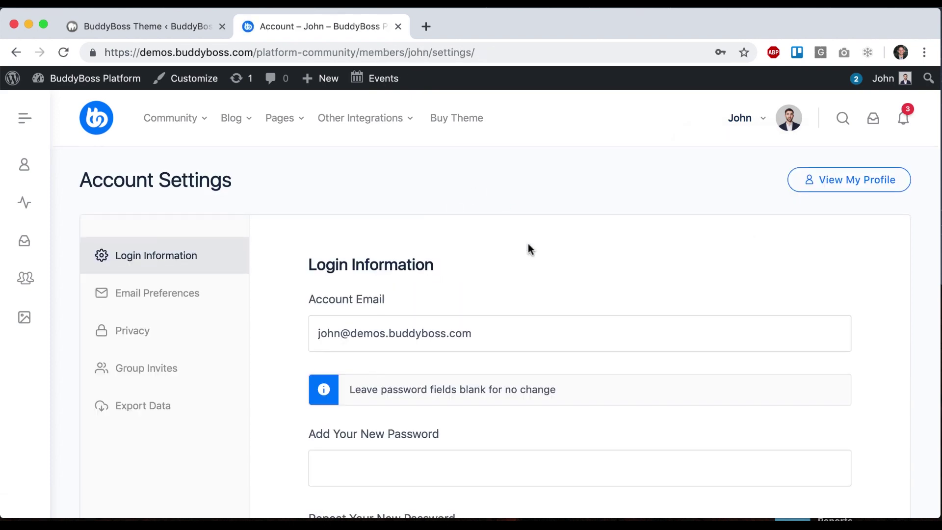
# Step: Review the Account Settings login and password form, then expand and collapse the left BuddyPanel
pyautogui.scroll(-10, 528, 245)
pyautogui.scroll(10, 528, 245)
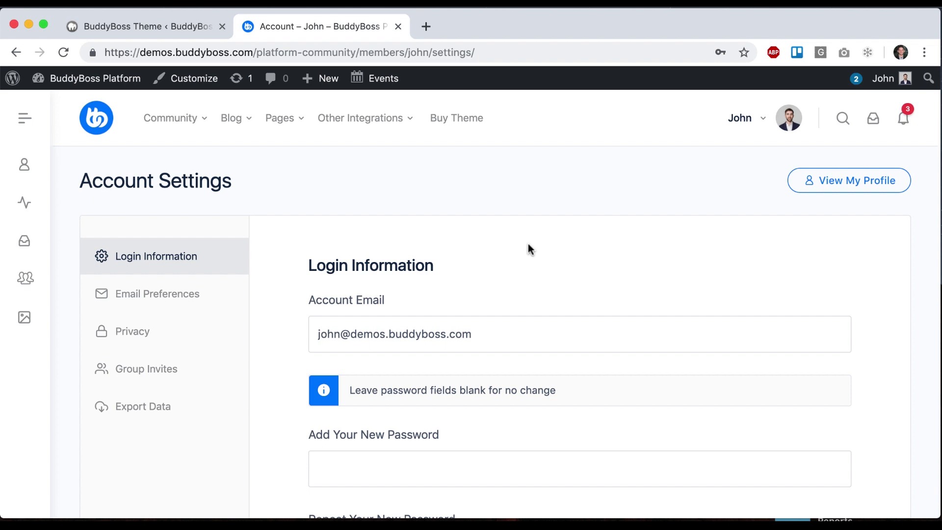
pyautogui.scroll(-3, 528, 244)
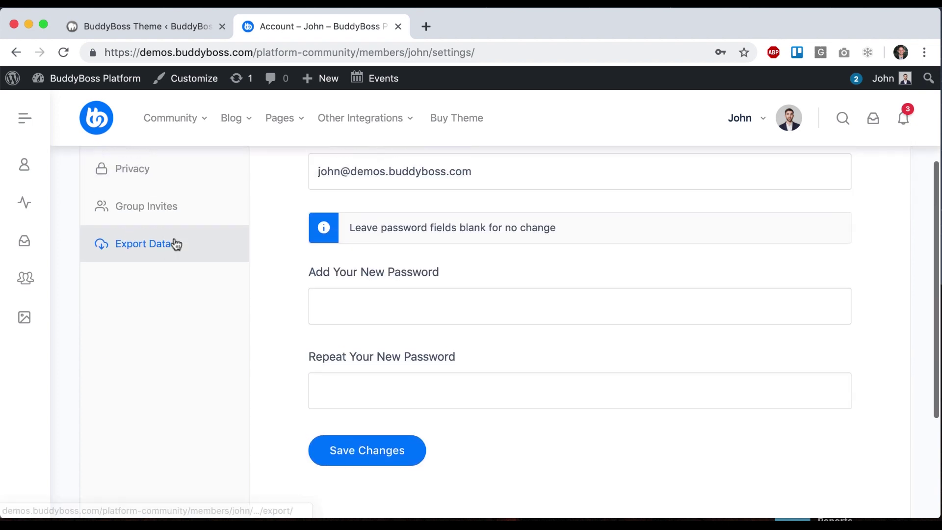
pyautogui.scroll(2, 162, 231)
pyautogui.click(23, 119)
pyautogui.moveTo(231, 117)
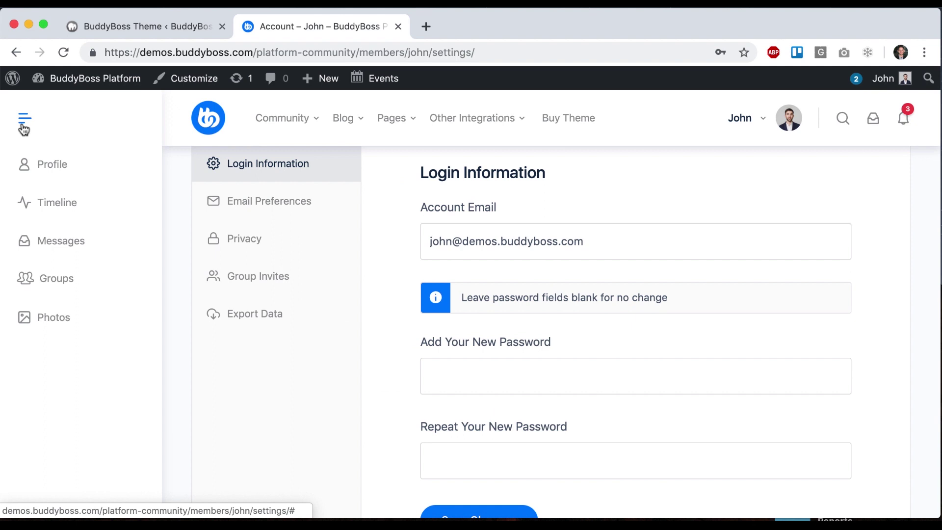
pyautogui.click(24, 119)
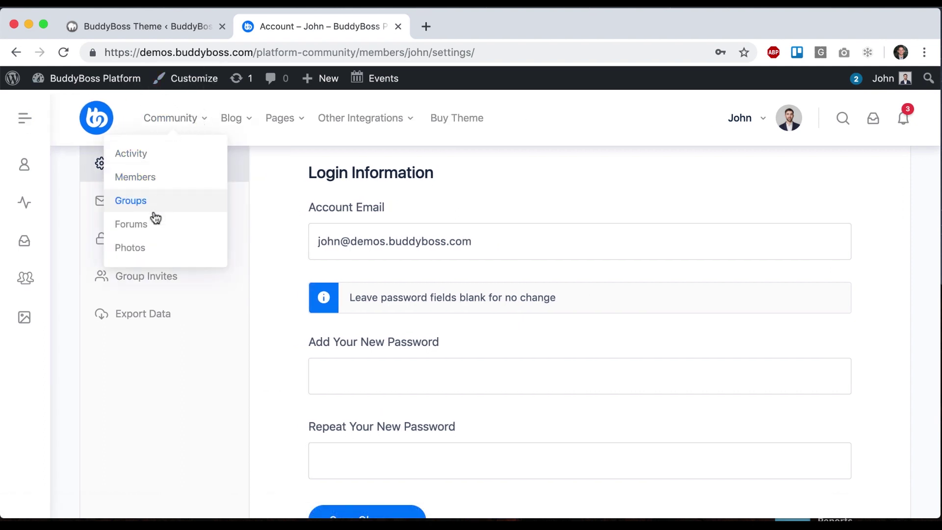